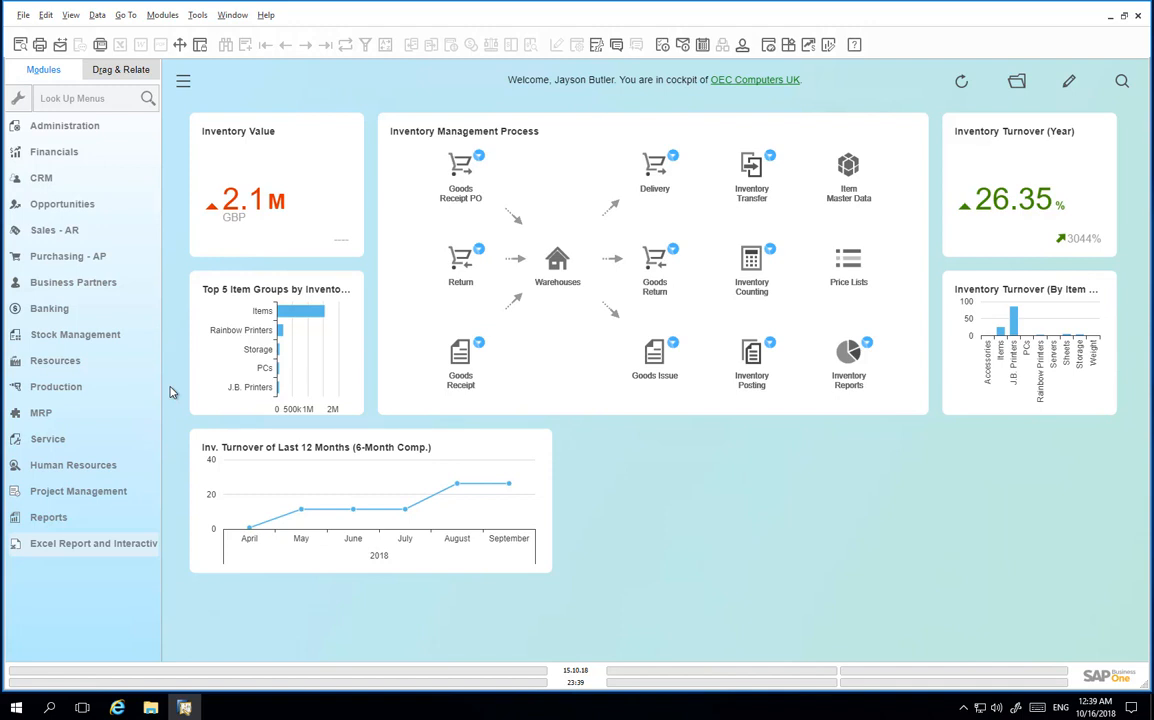
- Start a new bill of materials for product C20056, Company Laptop, keeping the BOM type as Production
left_click(88, 390)
left_click(97, 285)
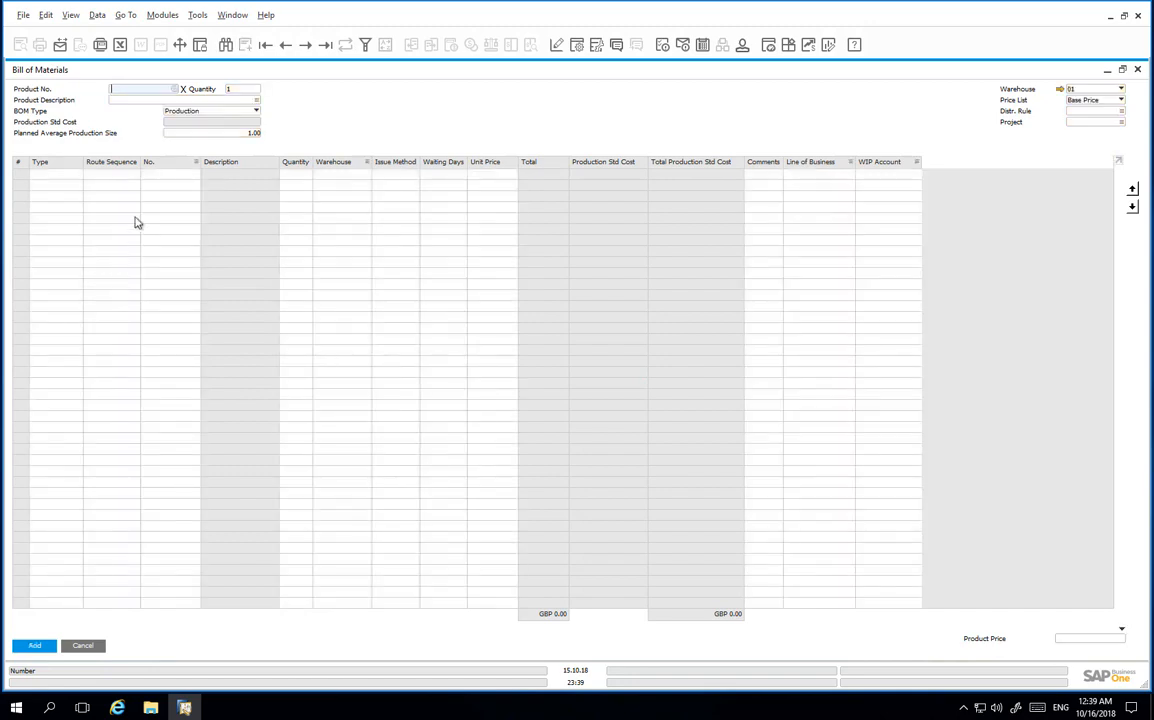
left_click(174, 90)
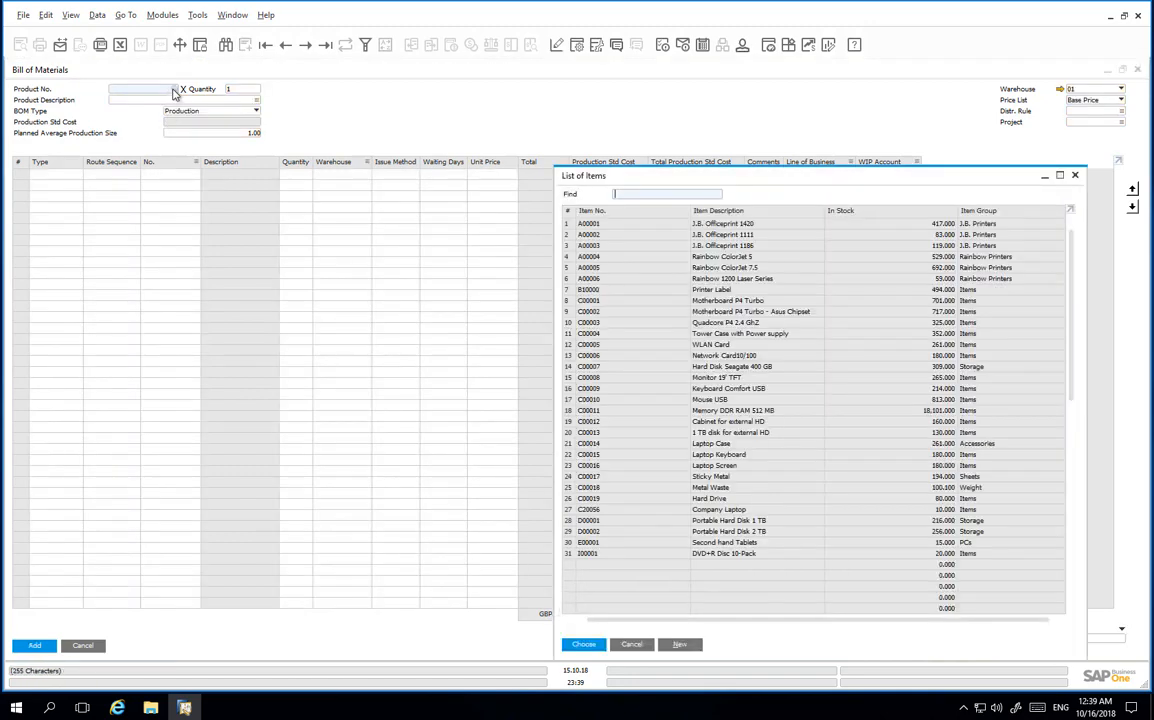
left_click(752, 509)
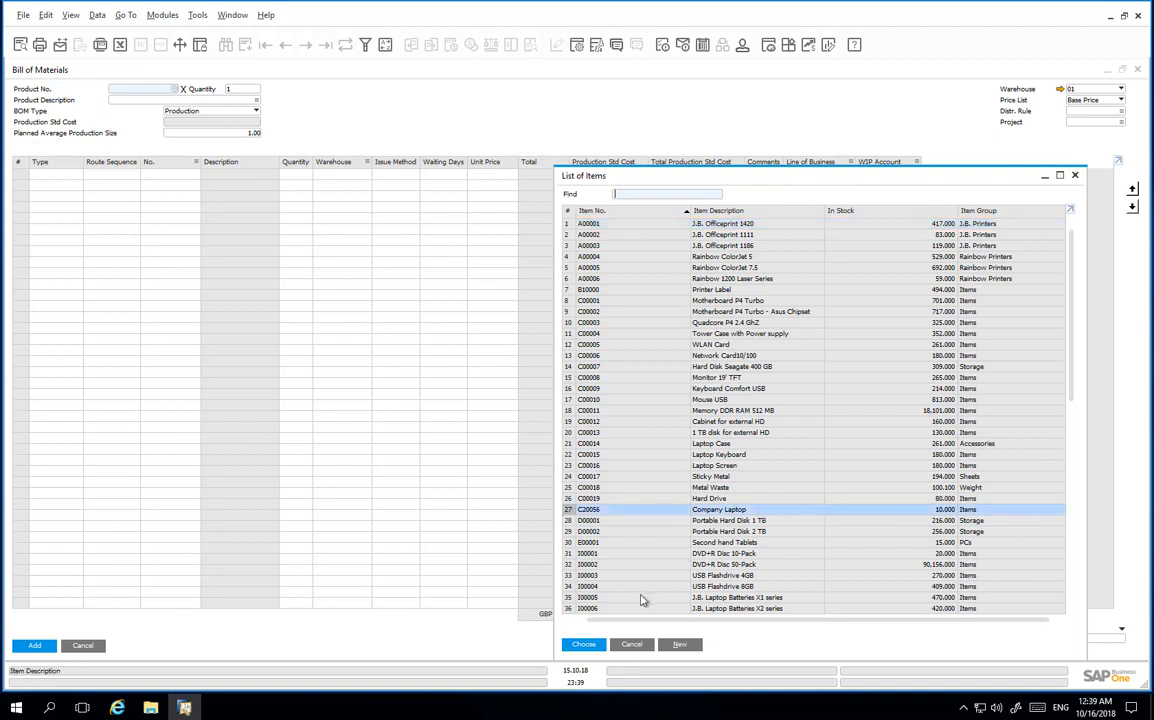
left_click(584, 644)
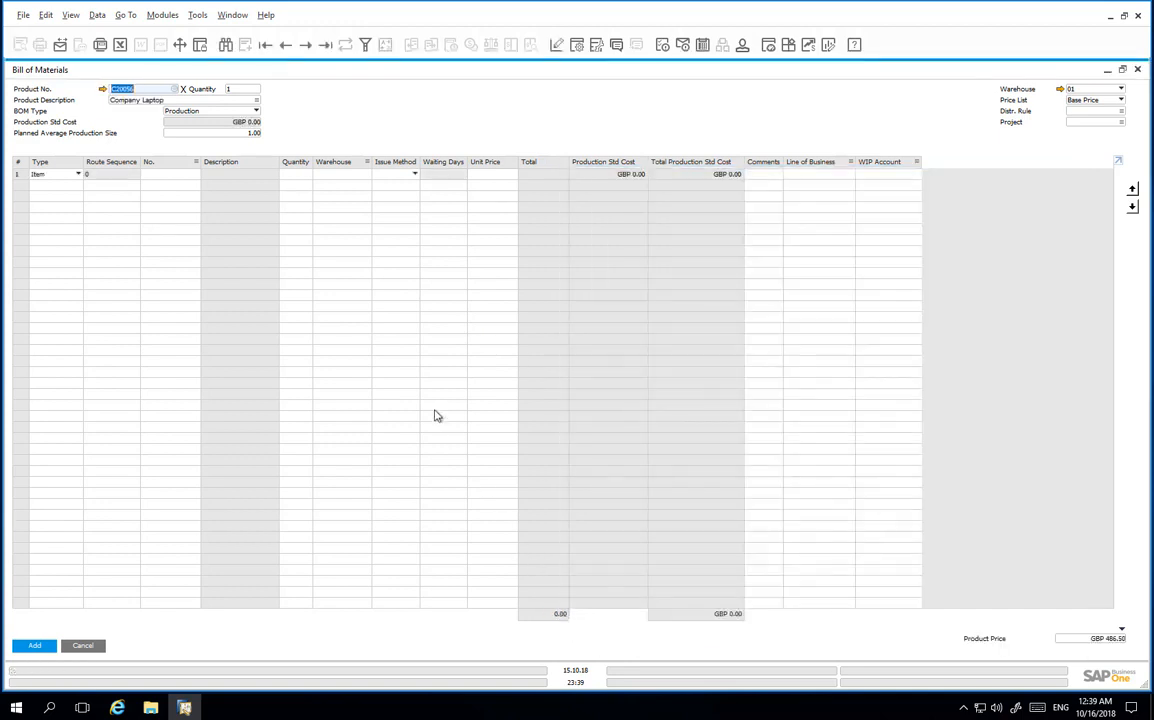
left_click(249, 112)
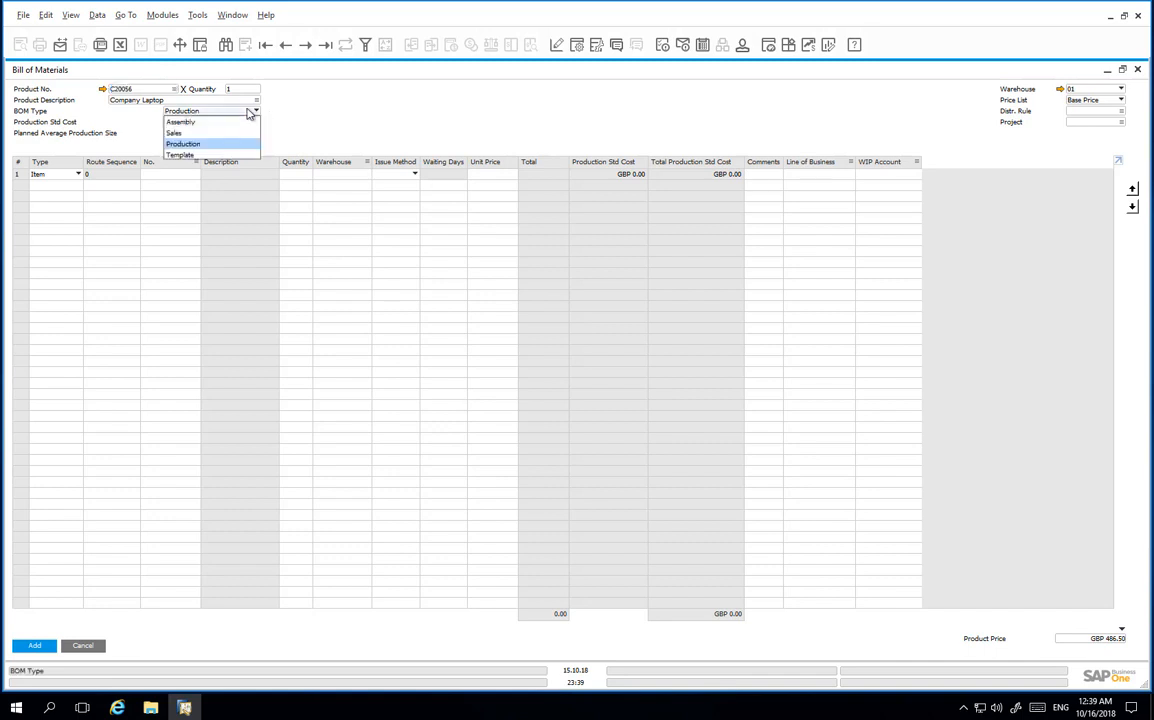
left_click(249, 112)
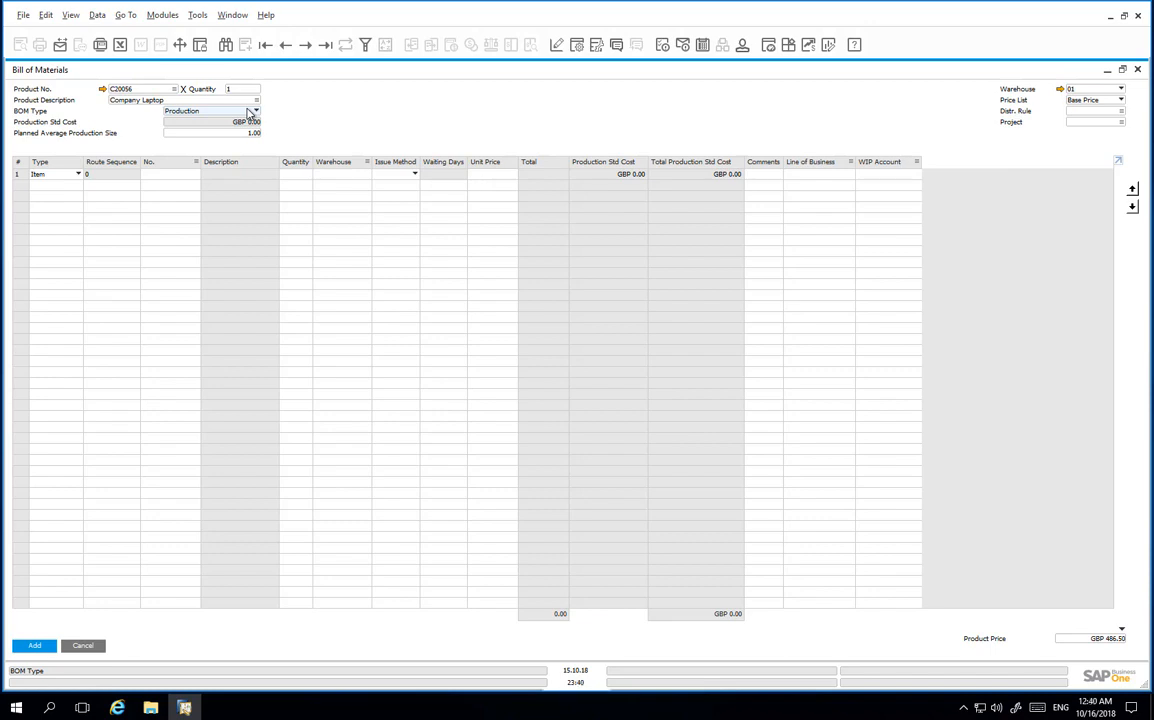
- Make the first row a route stage and assign it the Assembly stage
left_click(76, 175)
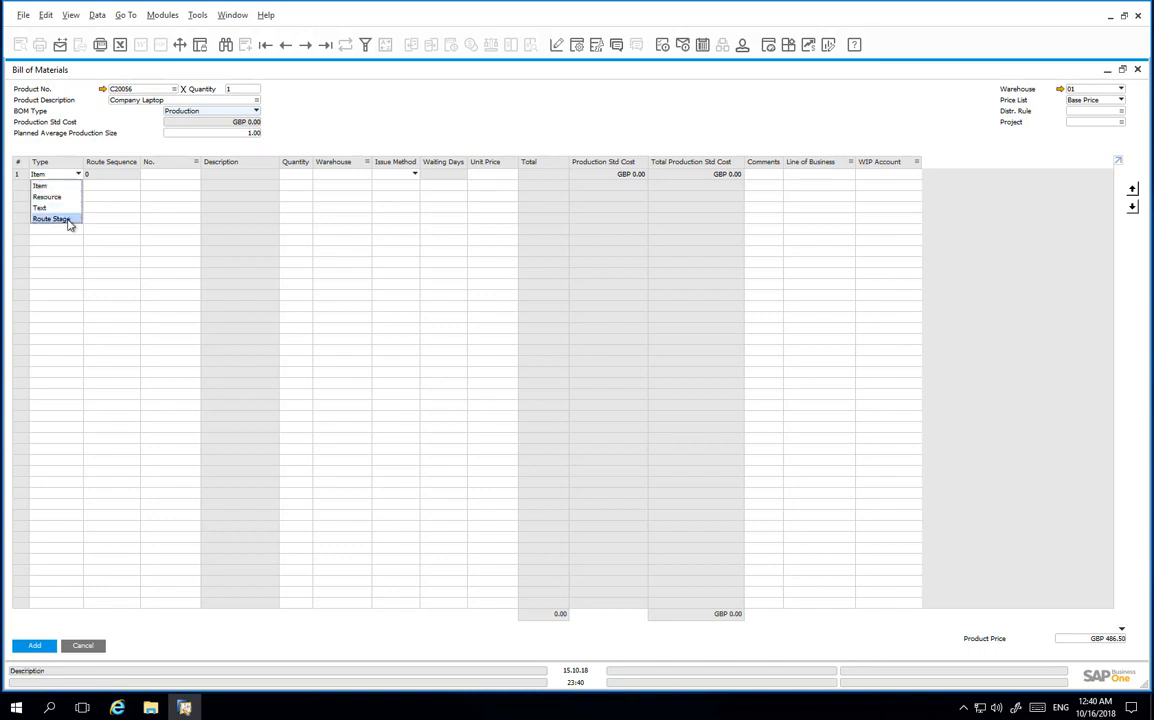
left_click(60, 219)
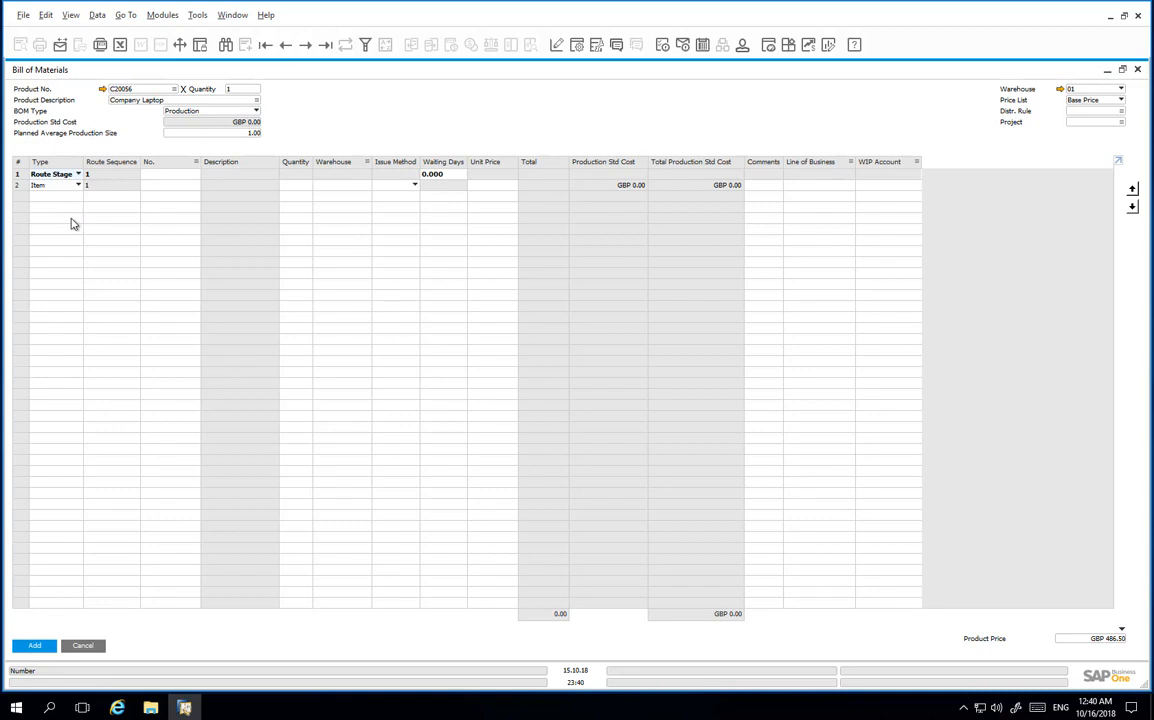
left_click(195, 175)
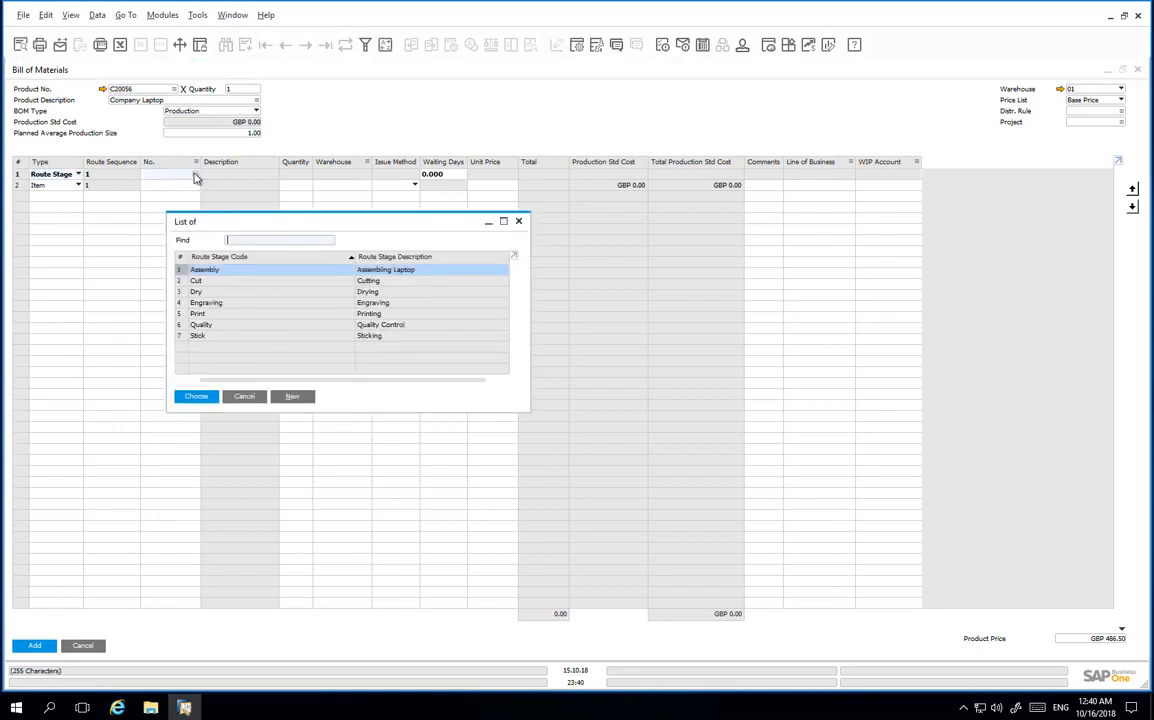
double_click(236, 272)
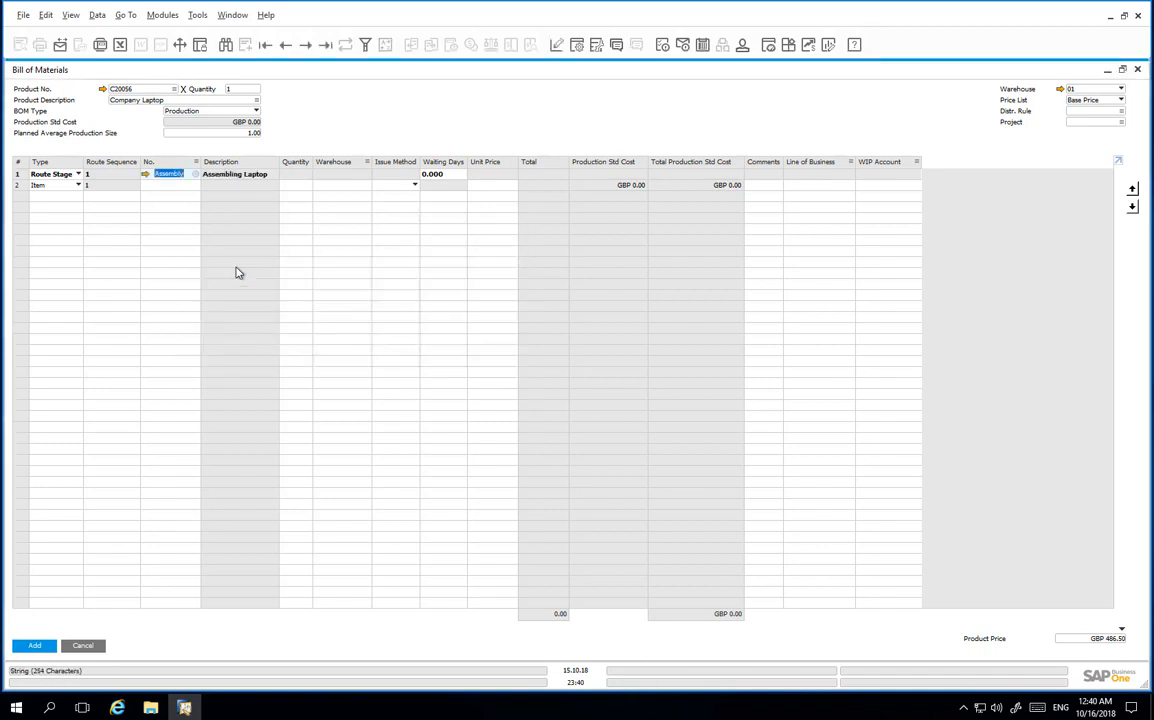
- Add a text row under the Assembly stage reading "Assembly of a customised laptop"
left_click(77, 185)
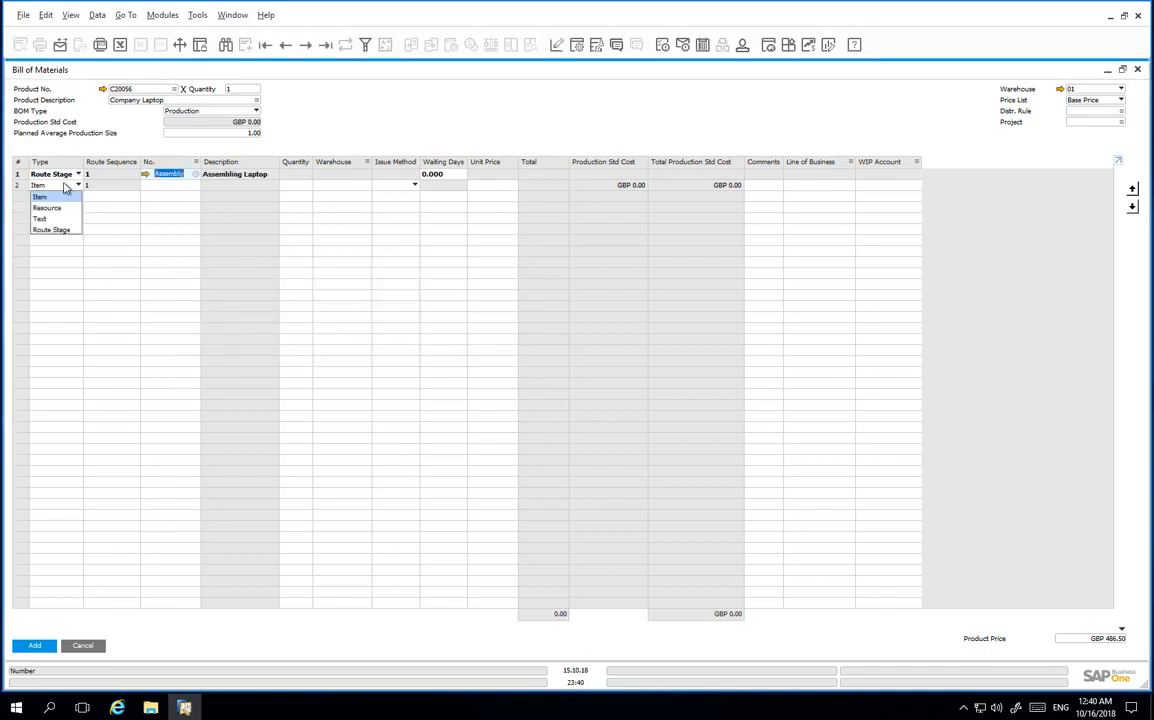
left_click(59, 219)
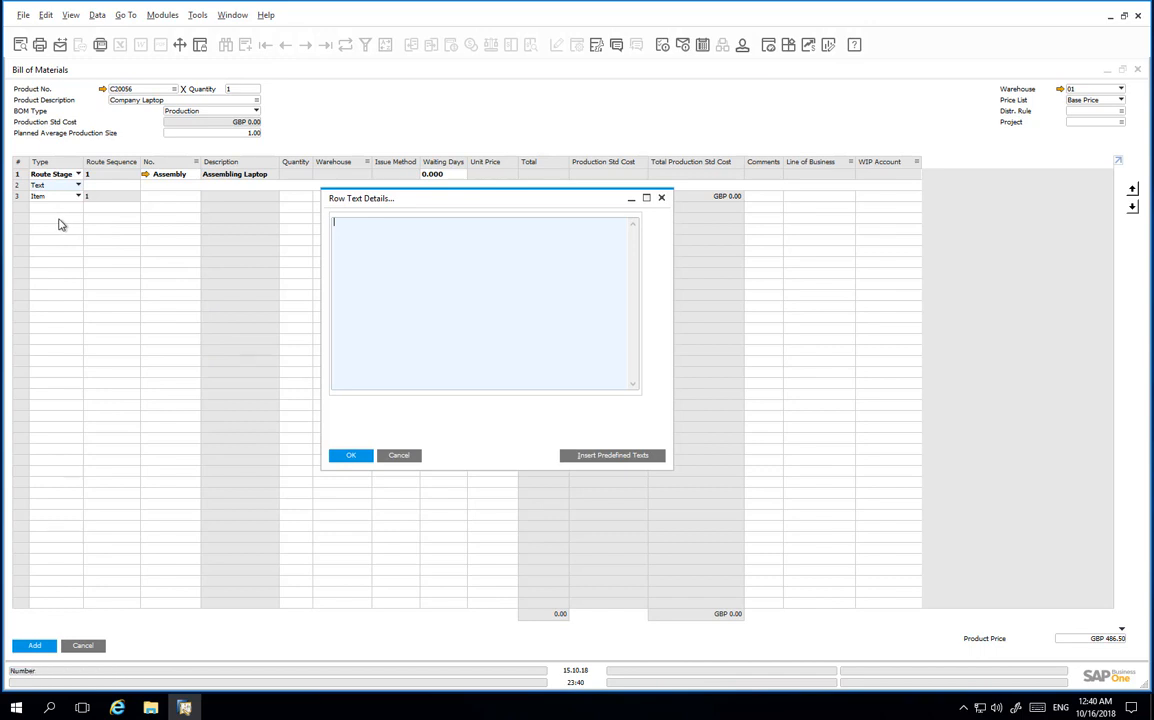
type("Assembly of a customised laptop")
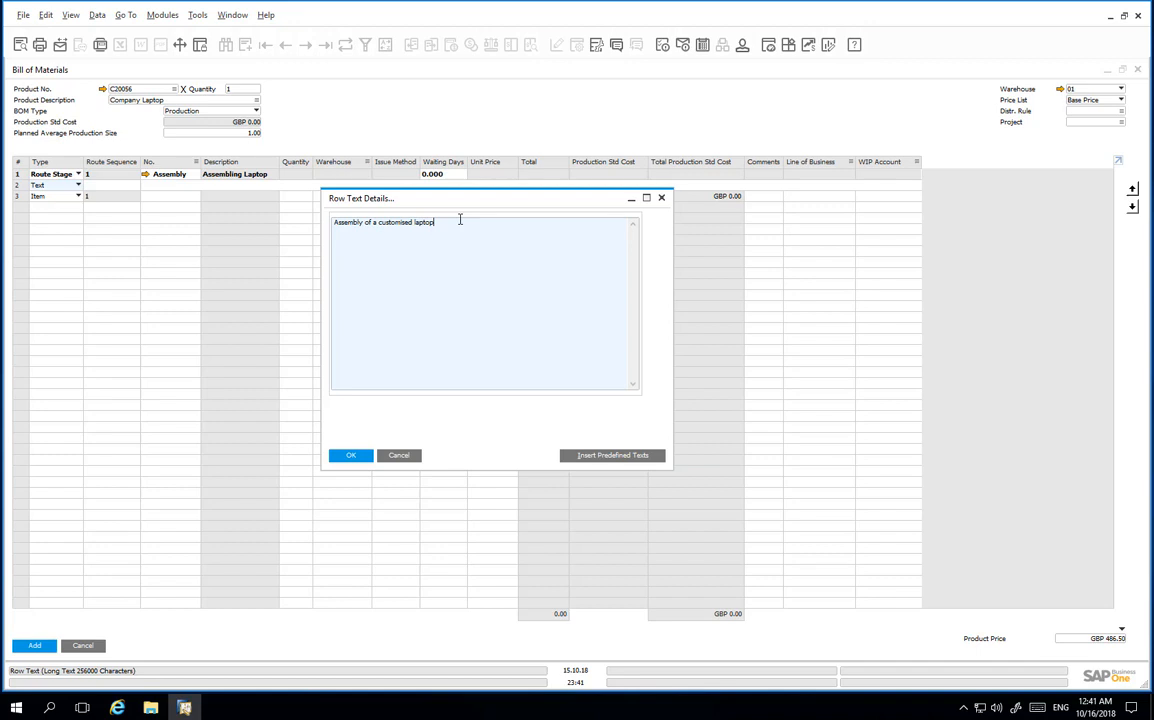
left_click(370, 457)
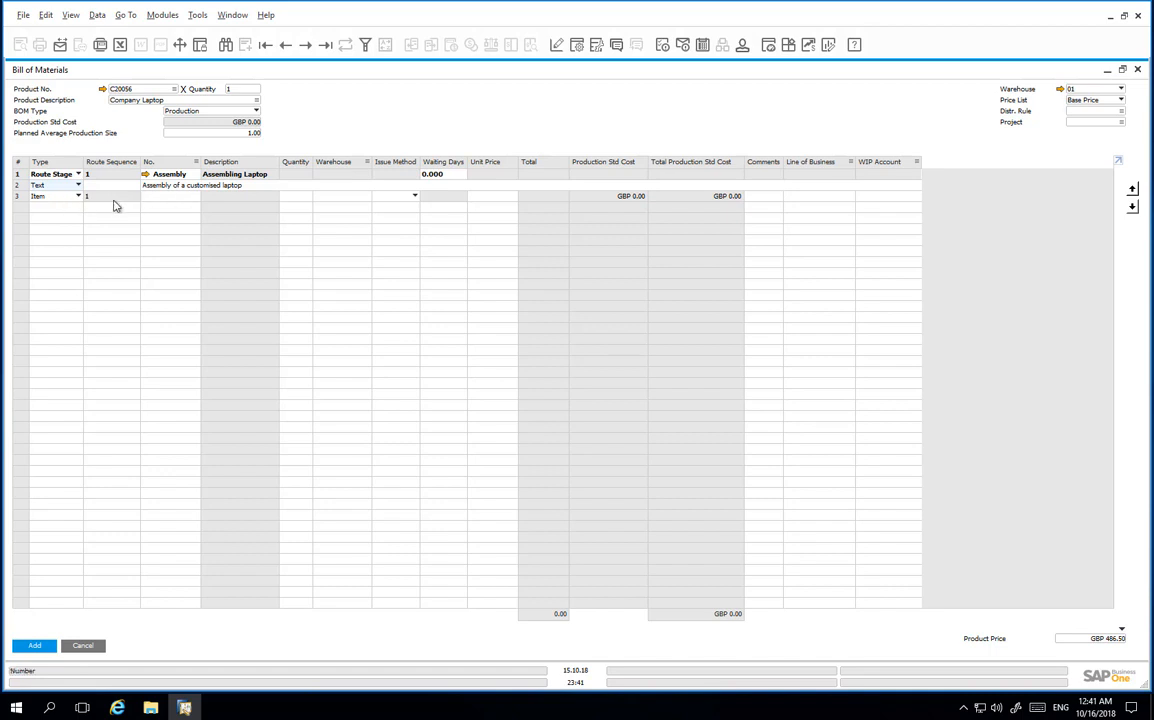
- Add the items Motherboard P4 Turbo, Laptop Case, Laptop Keyboard, Laptop Screen and Hard Drive to the Assembly stage together
left_click(197, 200)
left_click(197, 200)
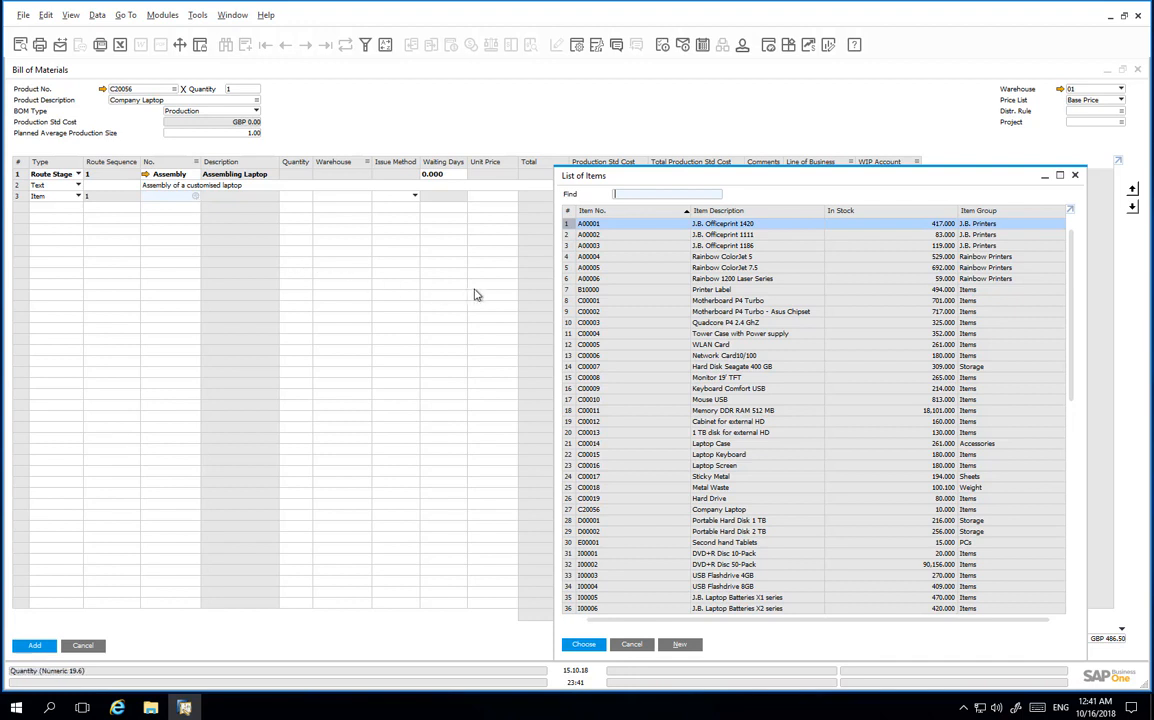
left_click(627, 302)
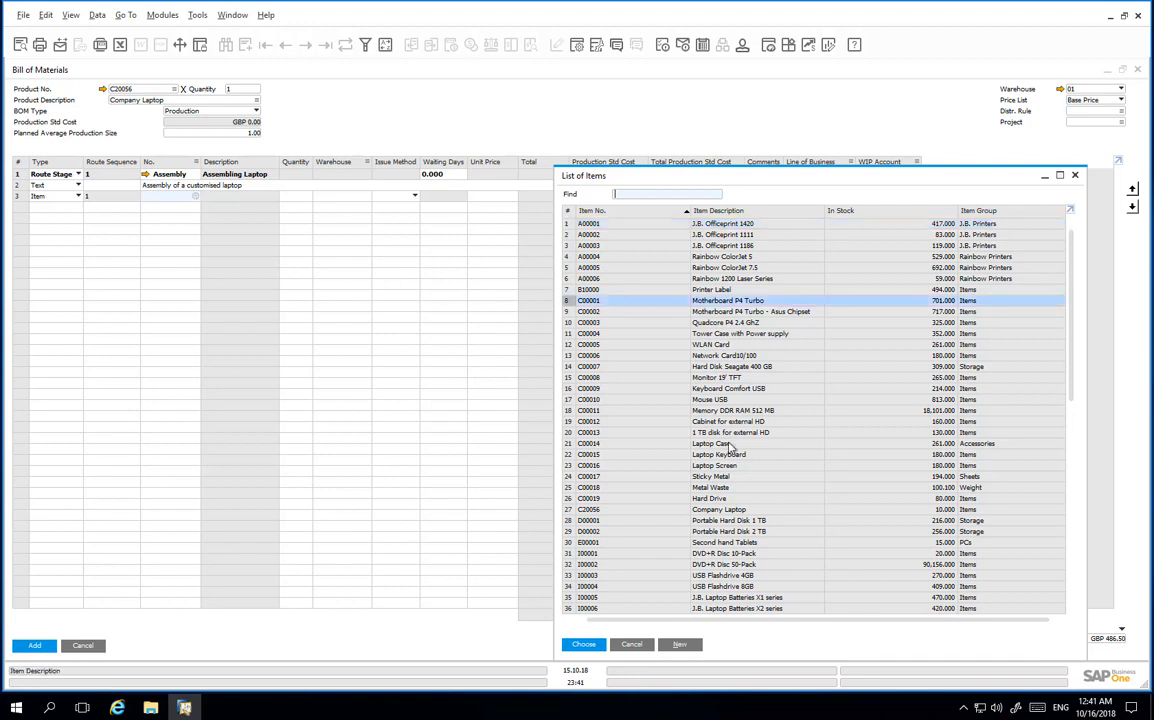
left_click(736, 446, "ctrl")
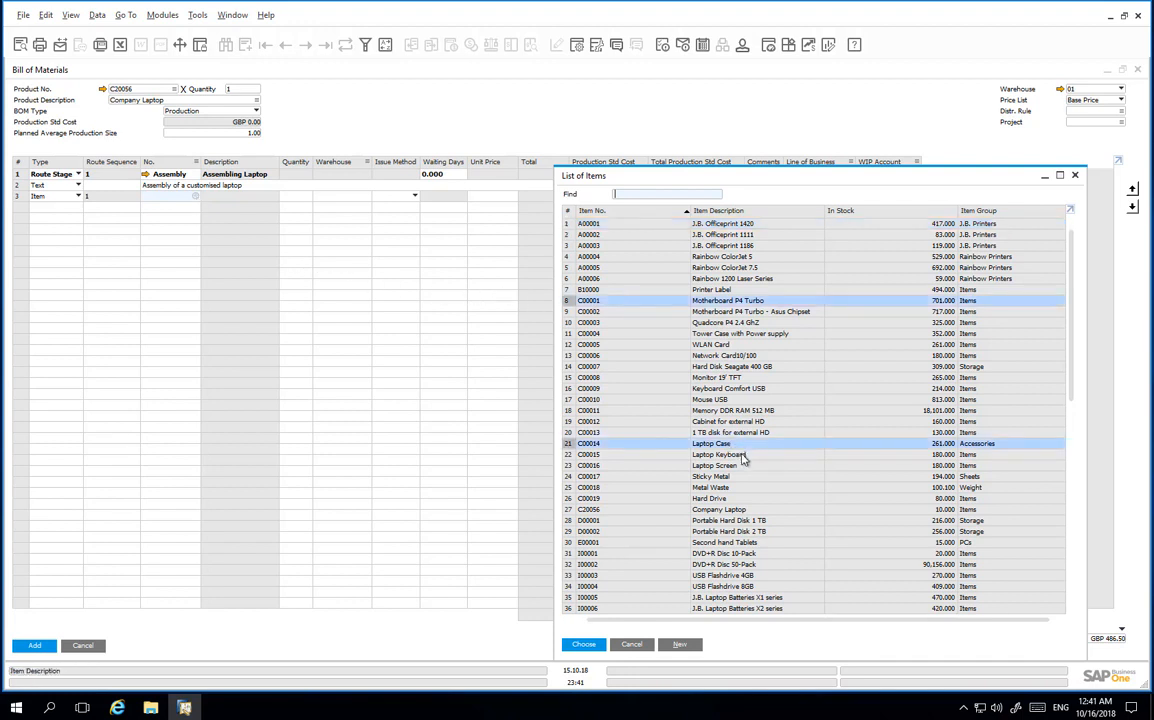
left_click(741, 455, "ctrl")
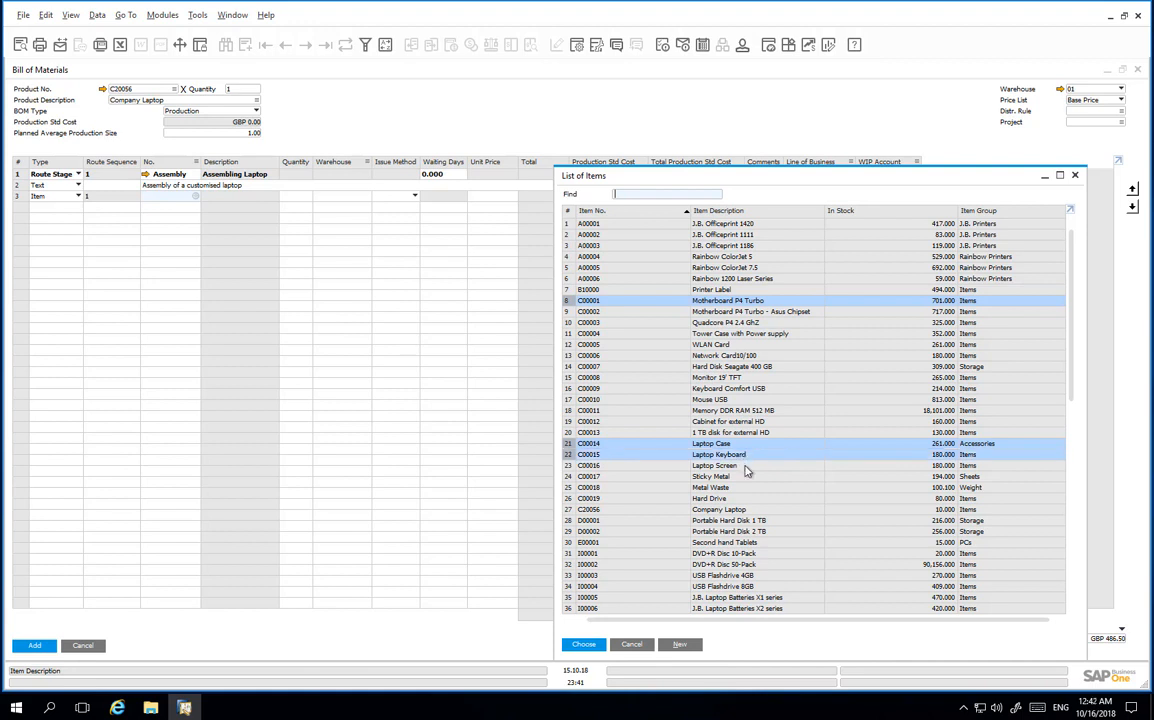
left_click(745, 467, "ctrl")
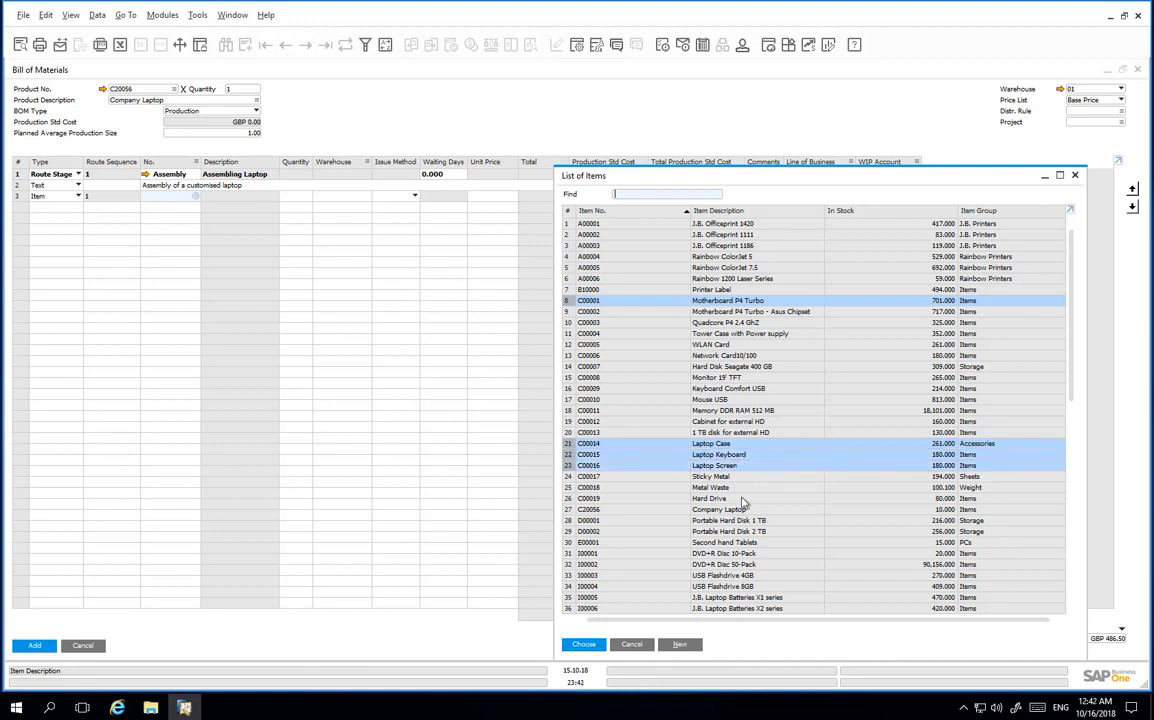
left_click(742, 500, "ctrl")
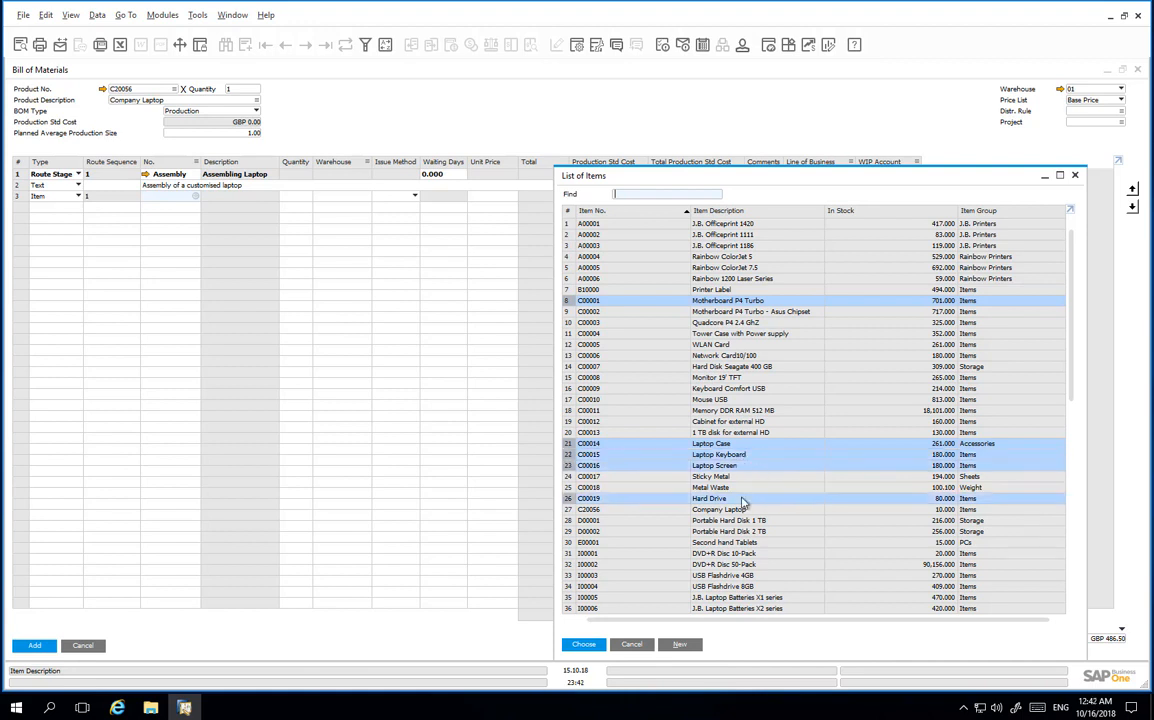
left_click(596, 646)
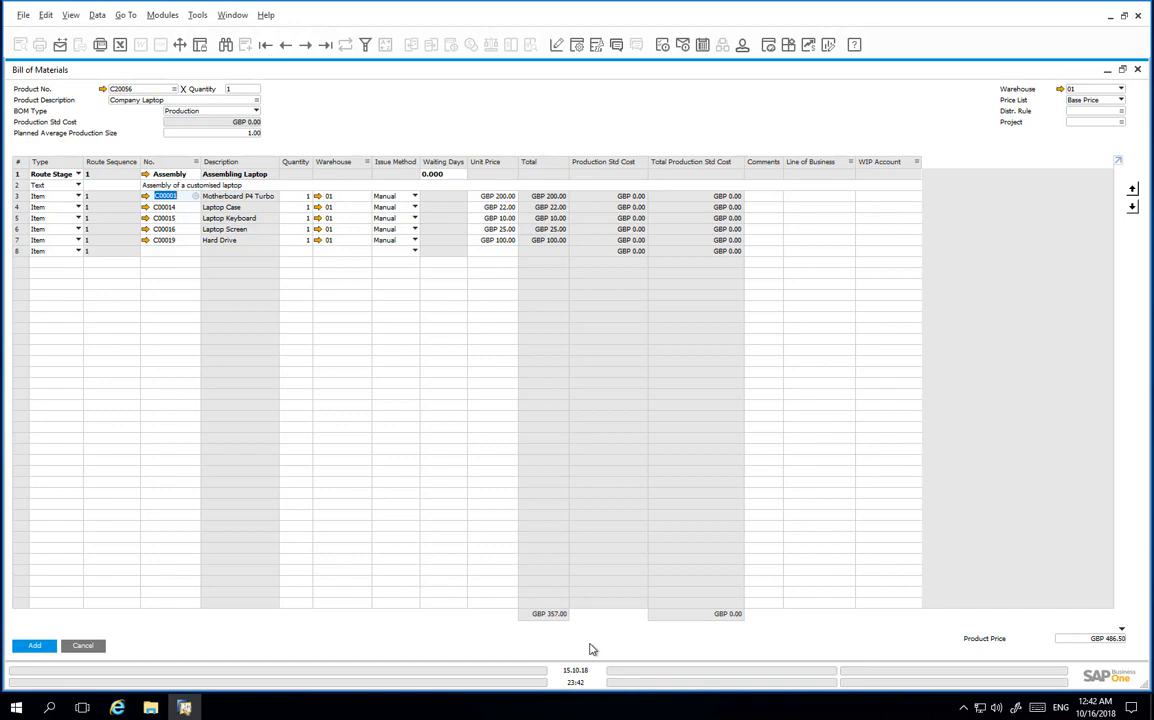
- Add the Junior Technician resource (R300007) in the row after the Hard Drive item
left_click(65, 256)
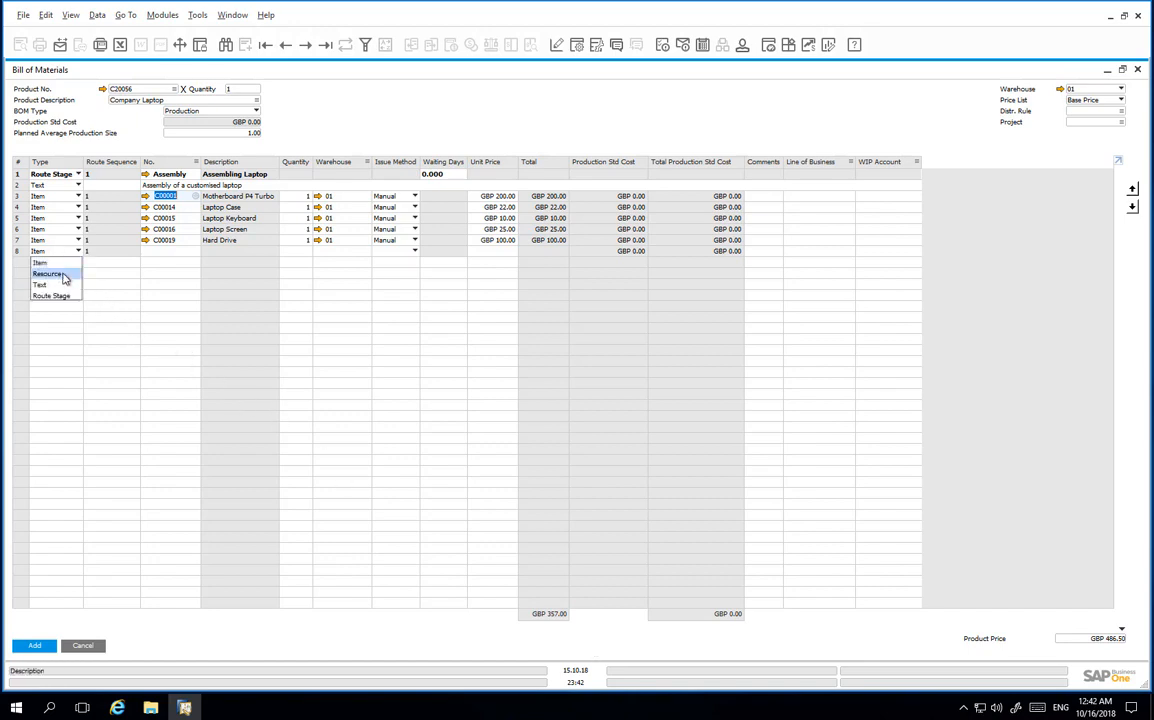
left_click(70, 269)
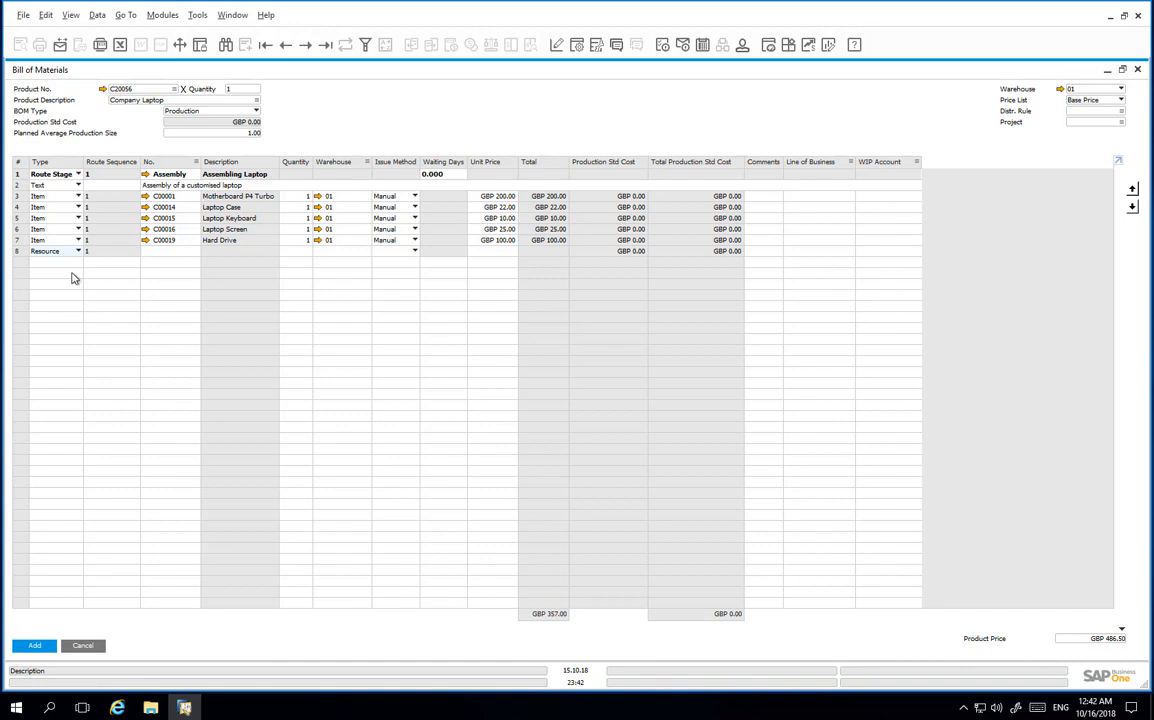
left_click(196, 252)
key("Tab")
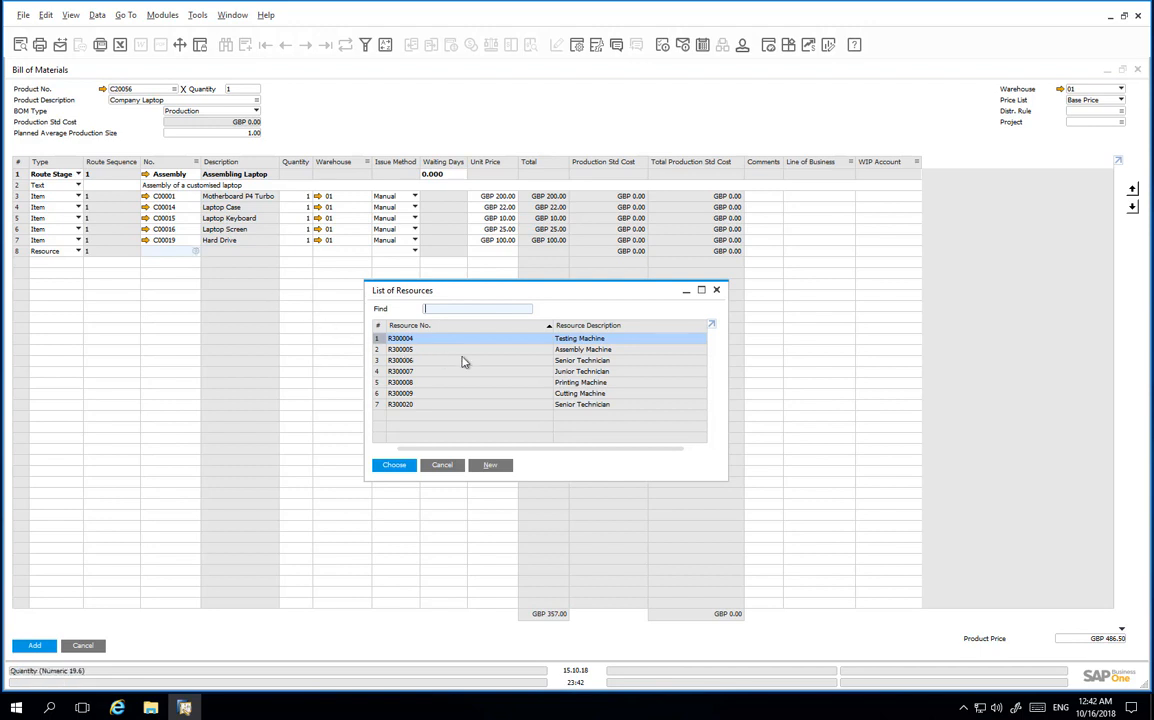
left_click(575, 372)
double_click(575, 376)
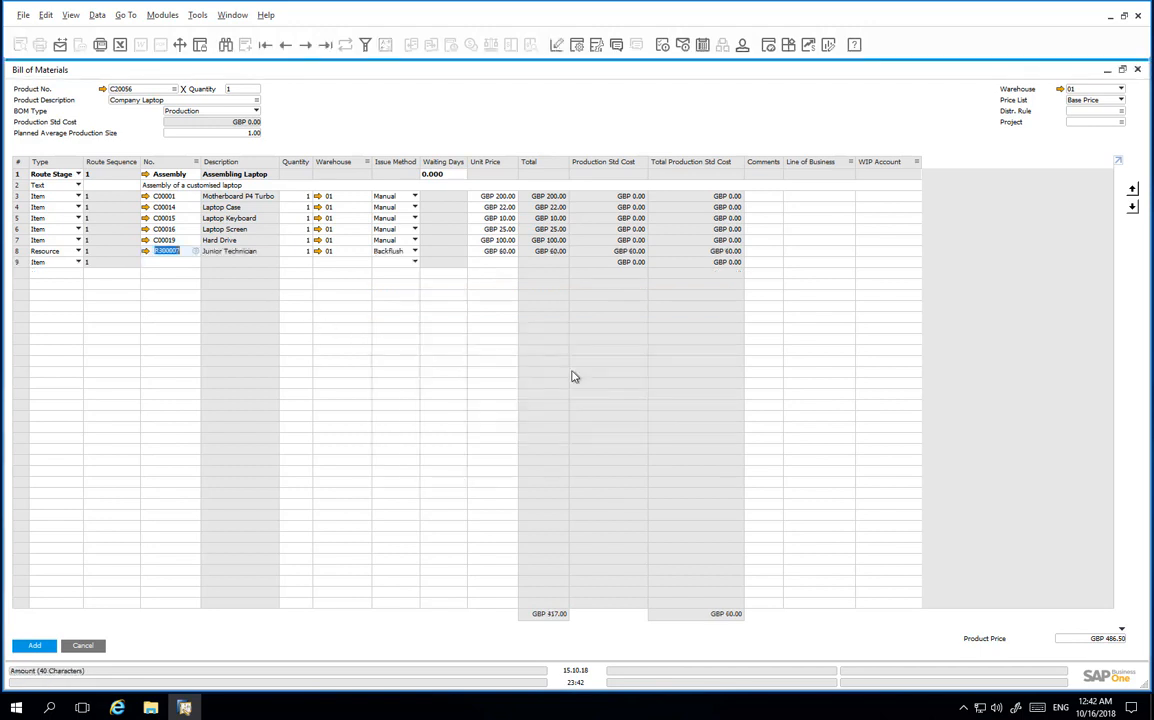
- Set the Junior Technician's quantity in the Assembly stage to 0.5
left_click(297, 254)
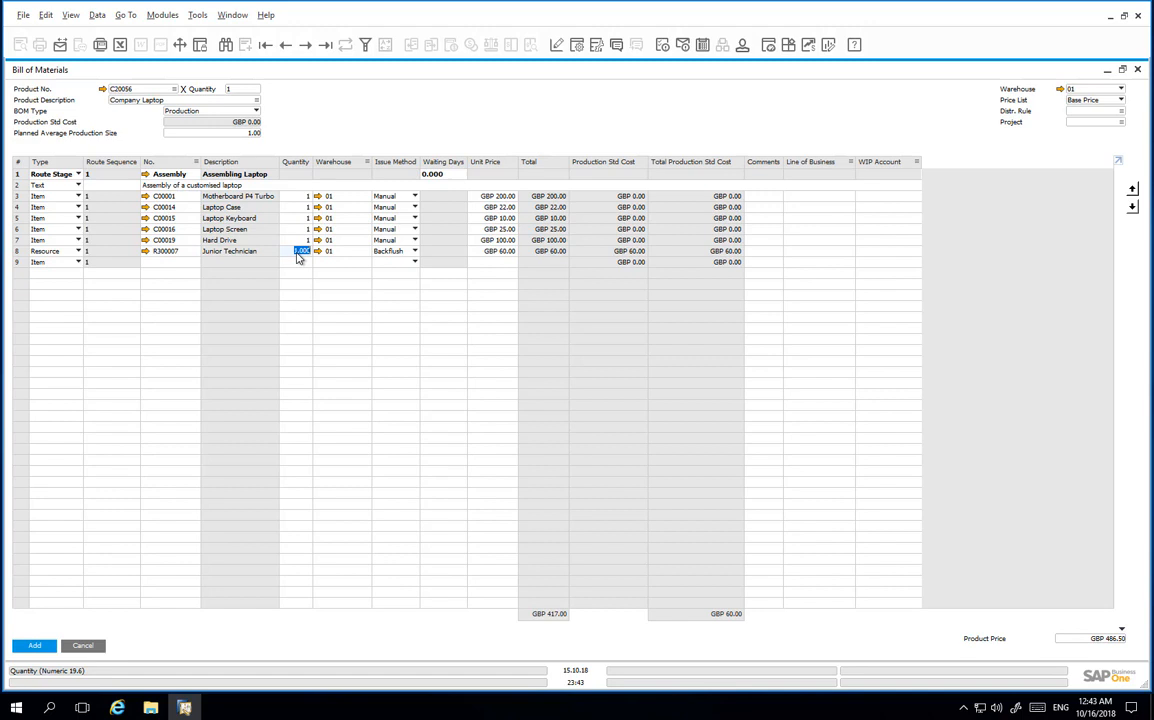
type("0.5")
key("Tab")
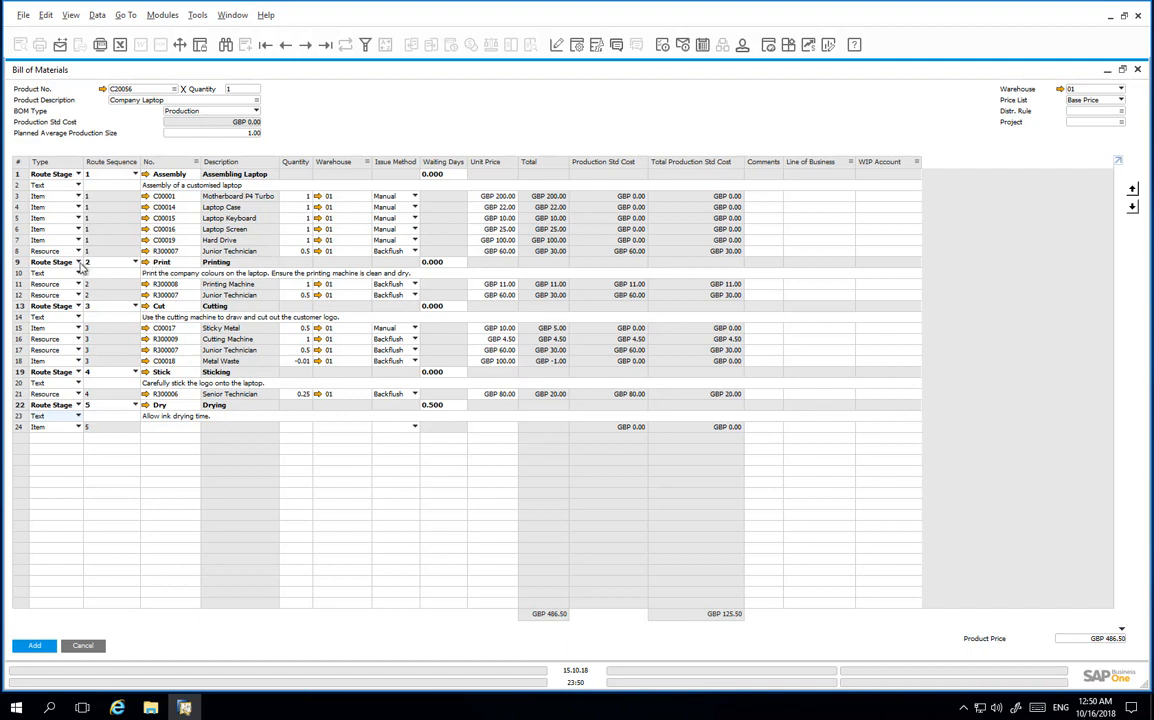
- Review the Print, Cut, Stick and Dry route stages along with their resource and Metal Waste rows
left_click(28, 262)
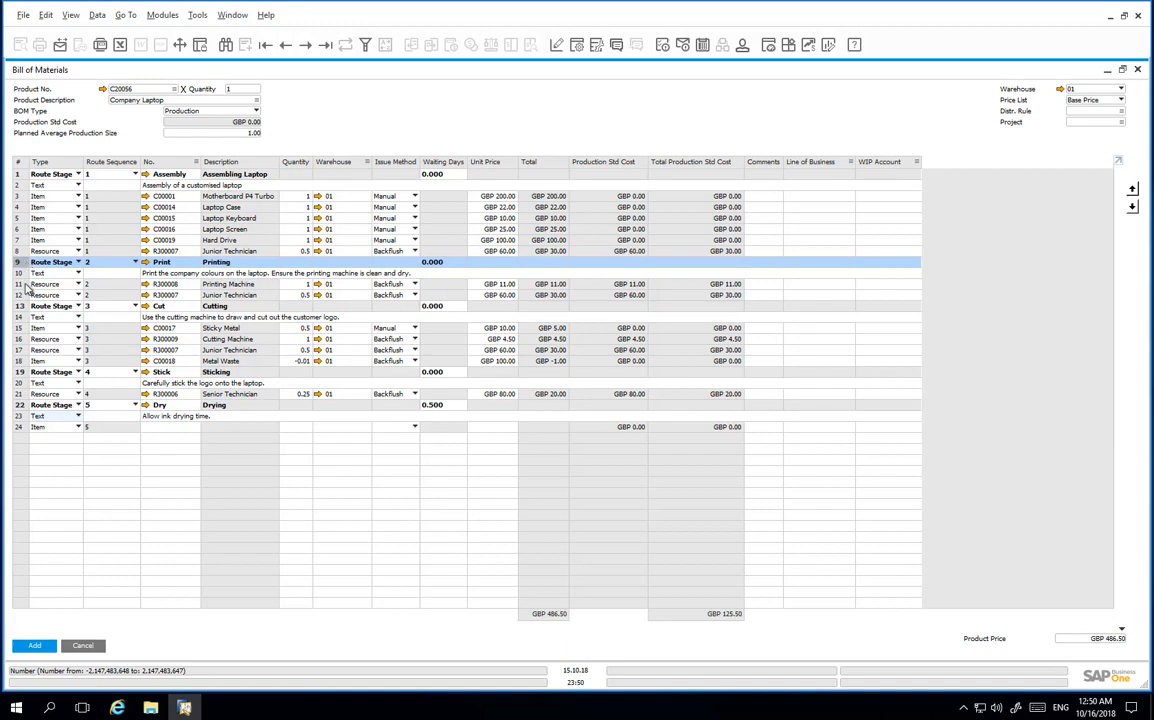
left_click(27, 285)
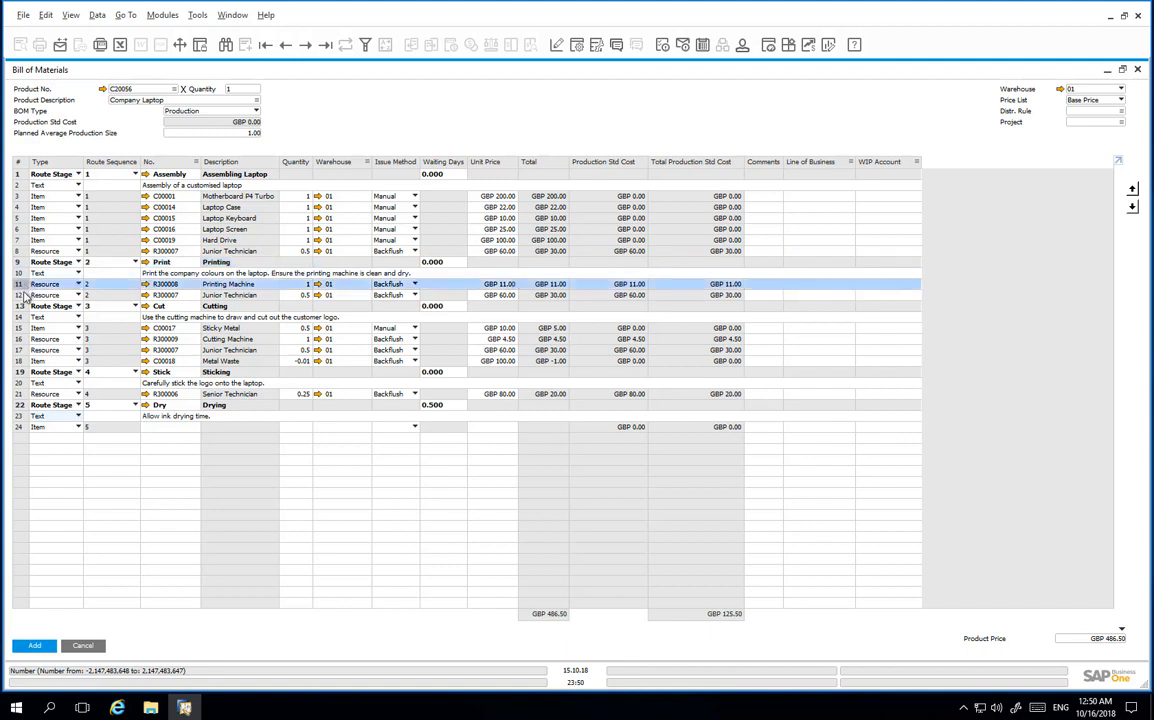
left_click(21, 296)
left_click(18, 307)
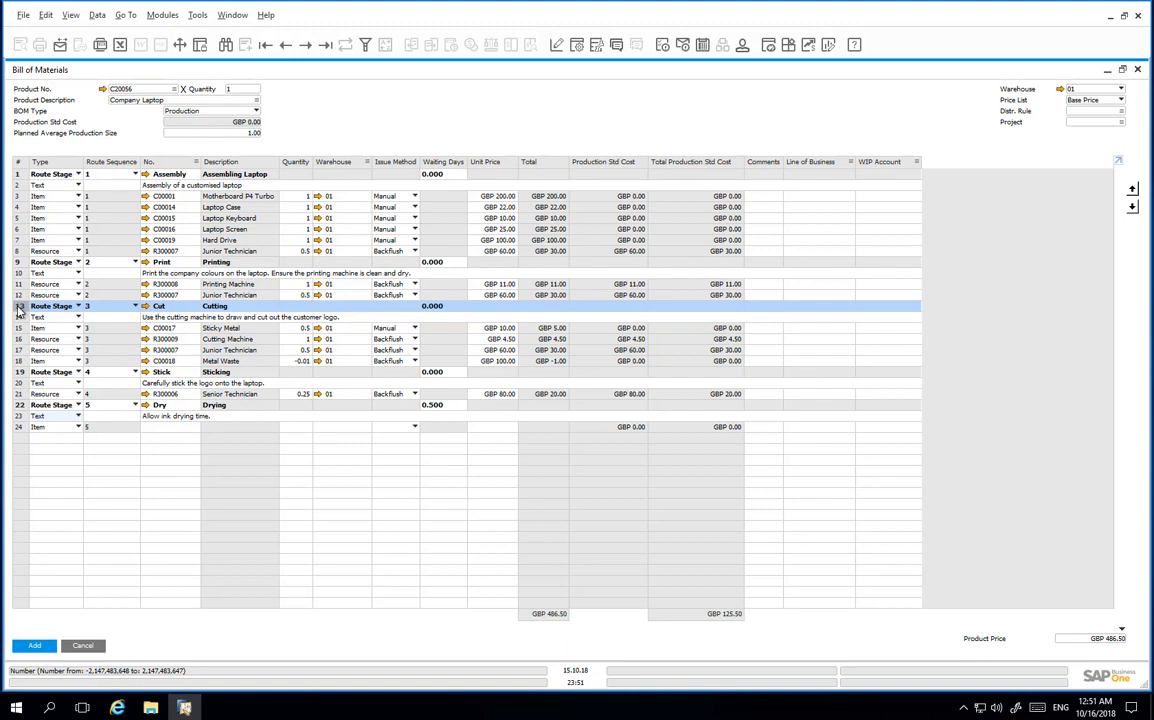
left_click(18, 362)
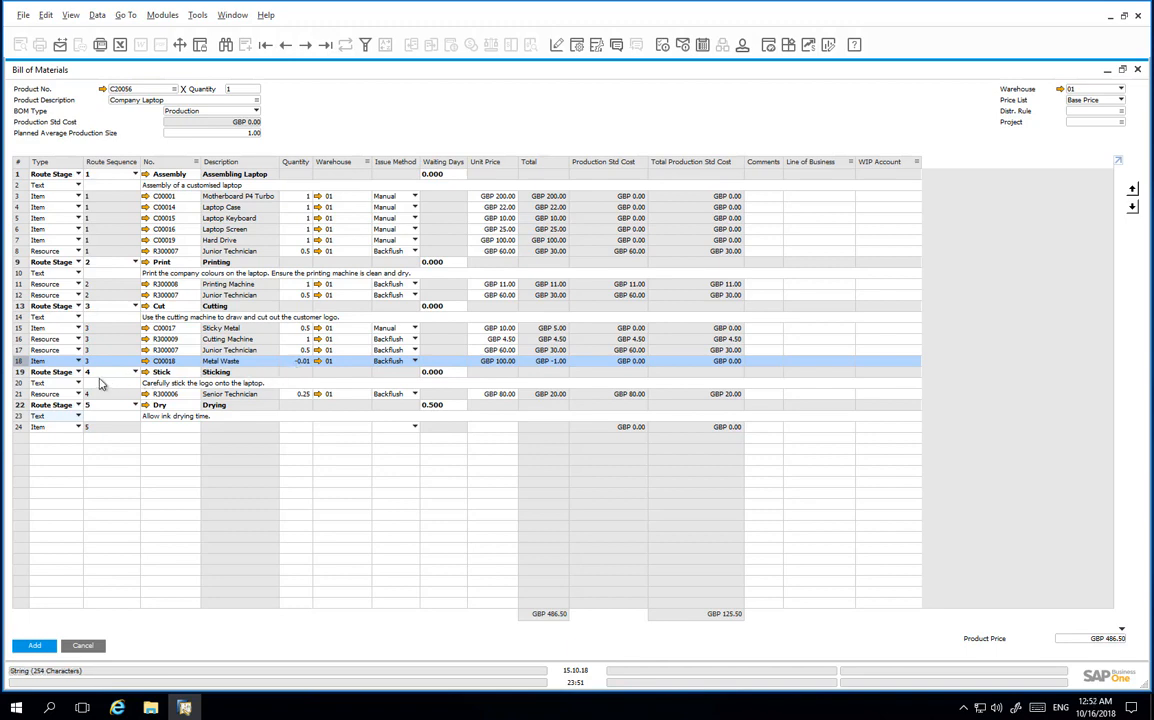
left_click(19, 372)
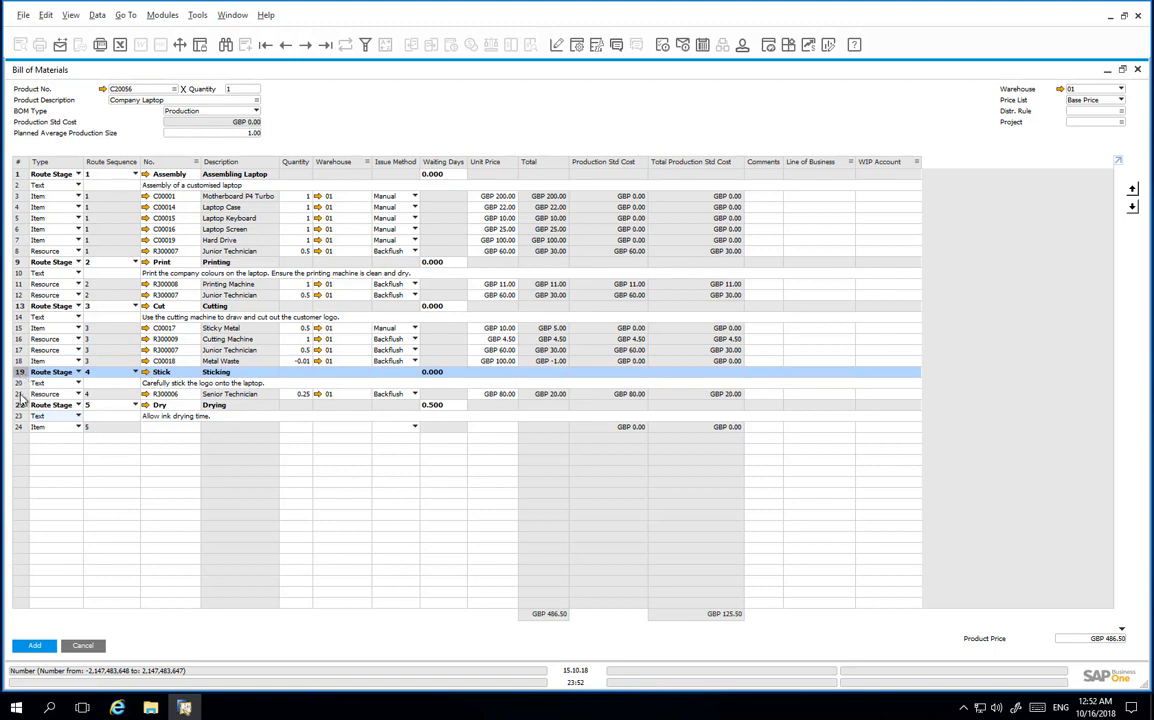
left_click(20, 395)
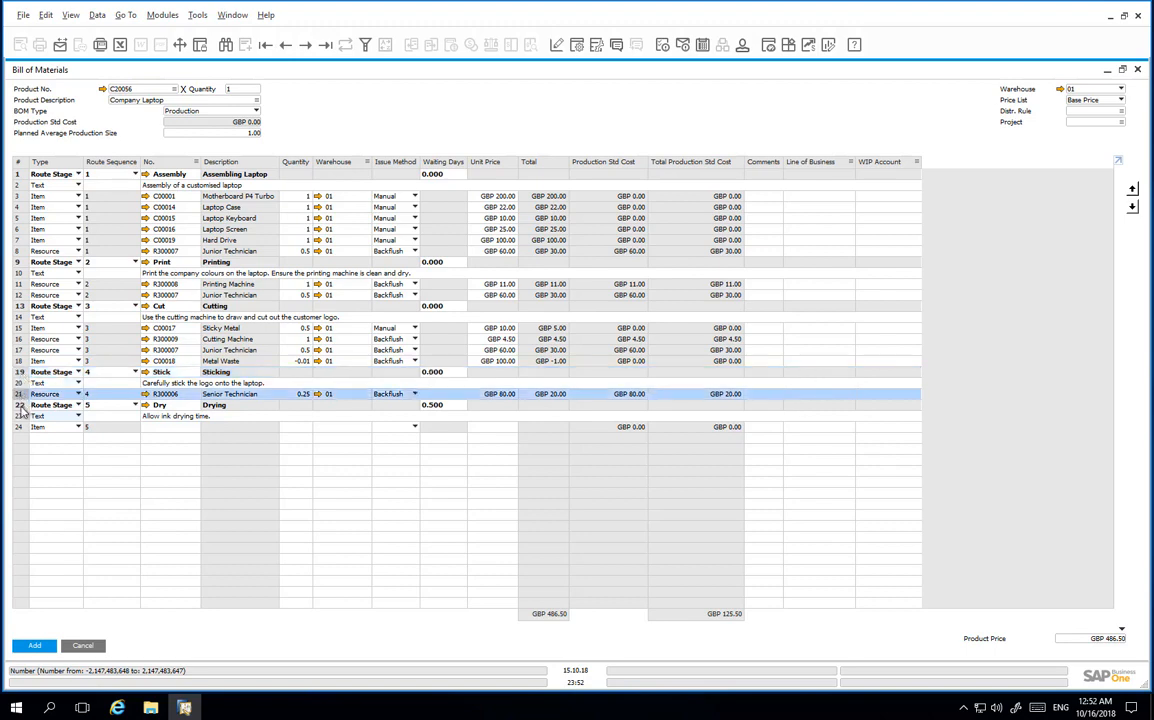
left_click(20, 405)
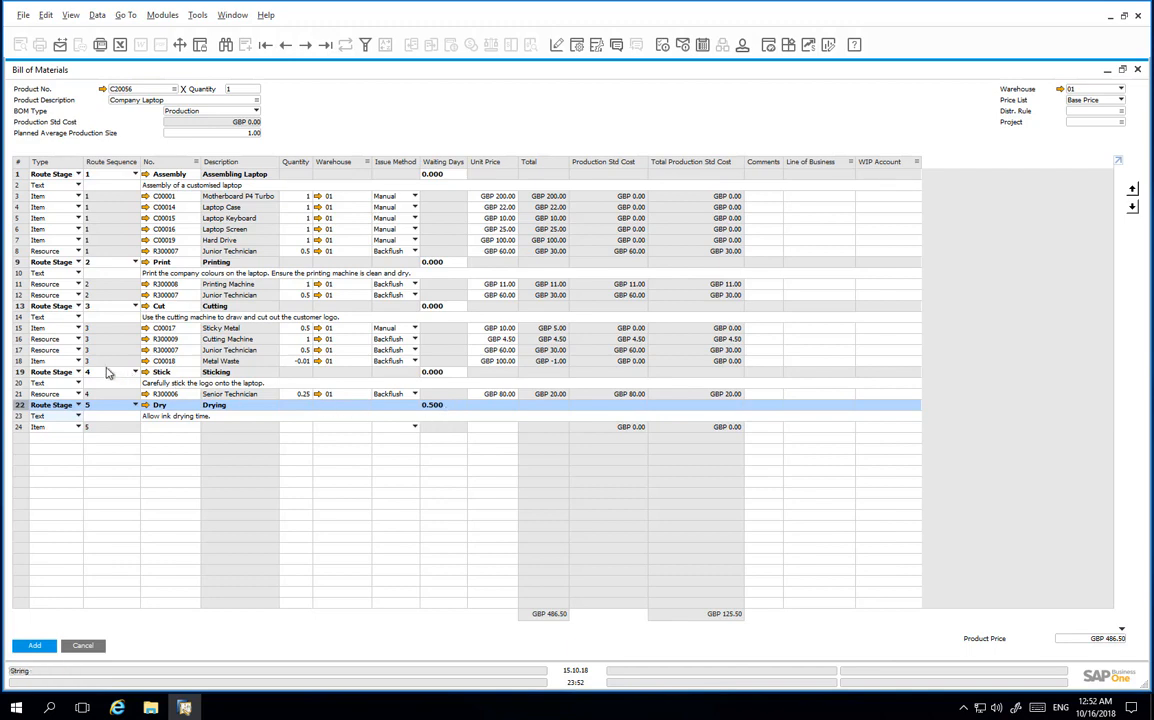
left_click(18, 350)
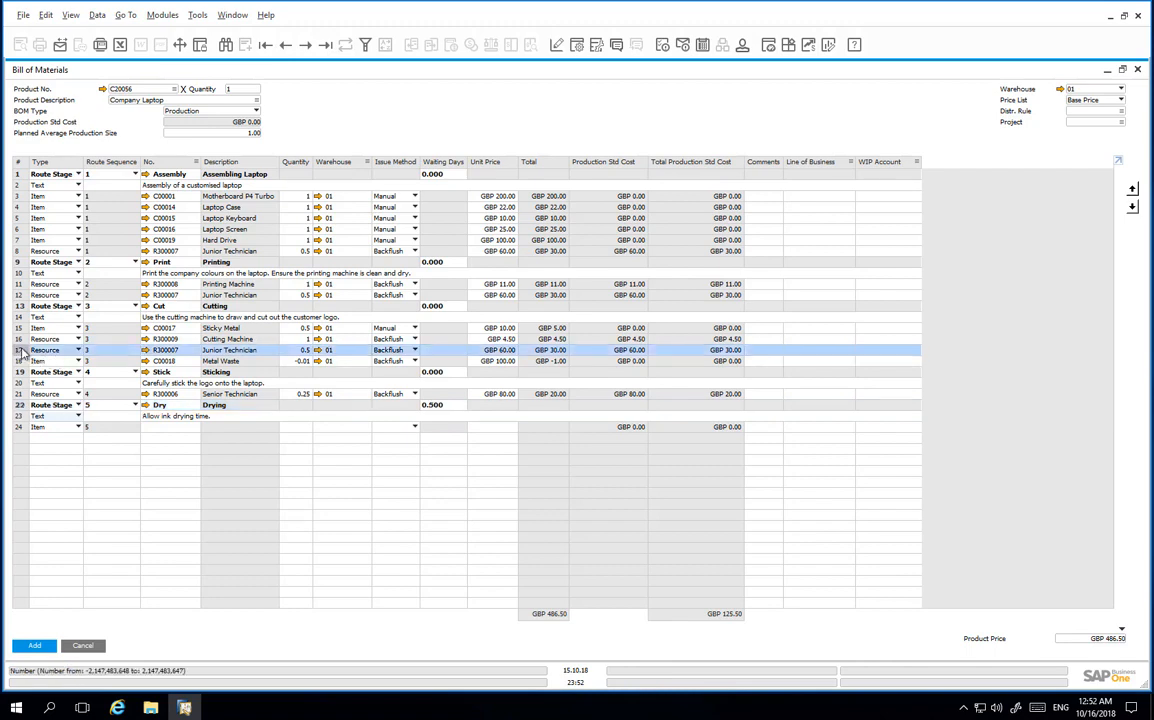
- Reorder the Cut stage's rows so the Junior Technician resource sits between Sticky Metal and Cutting Machine
left_click(1132, 191)
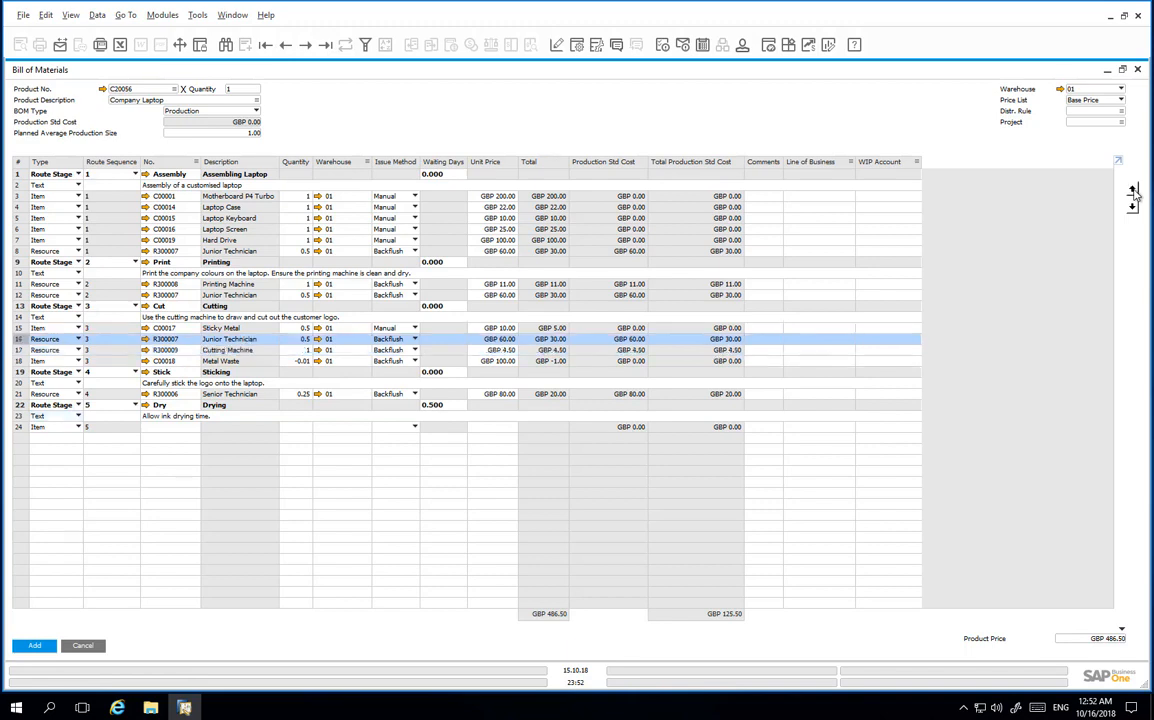
left_click(1132, 191)
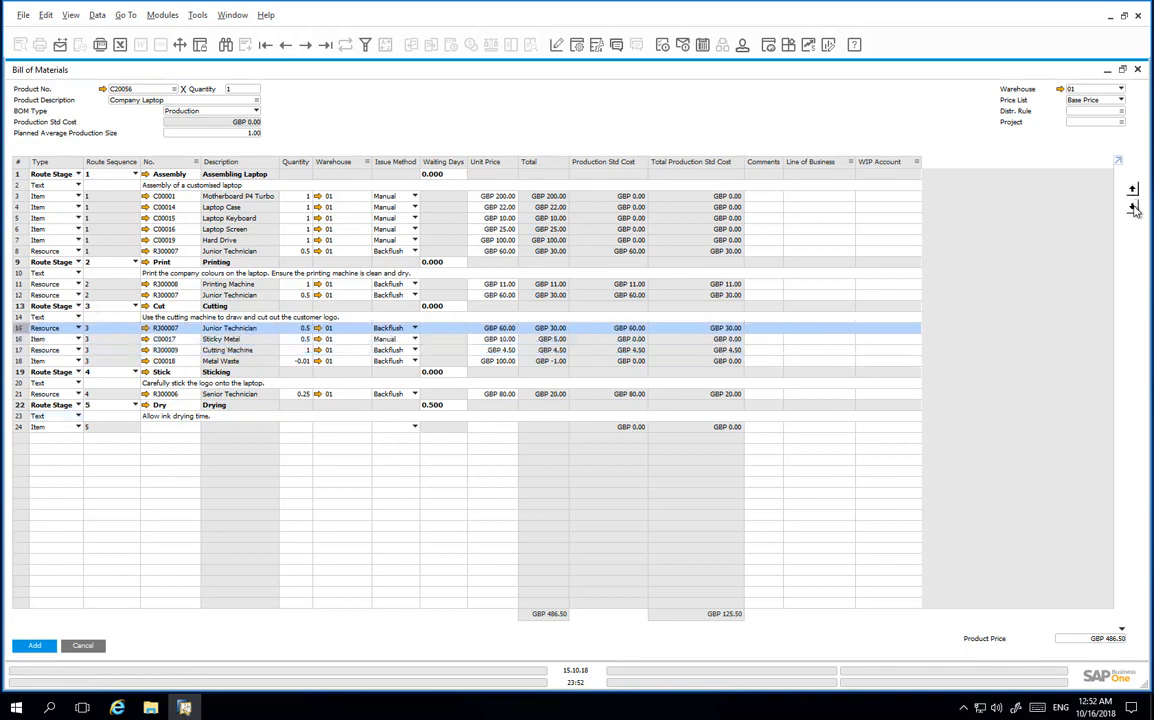
left_click(1132, 207)
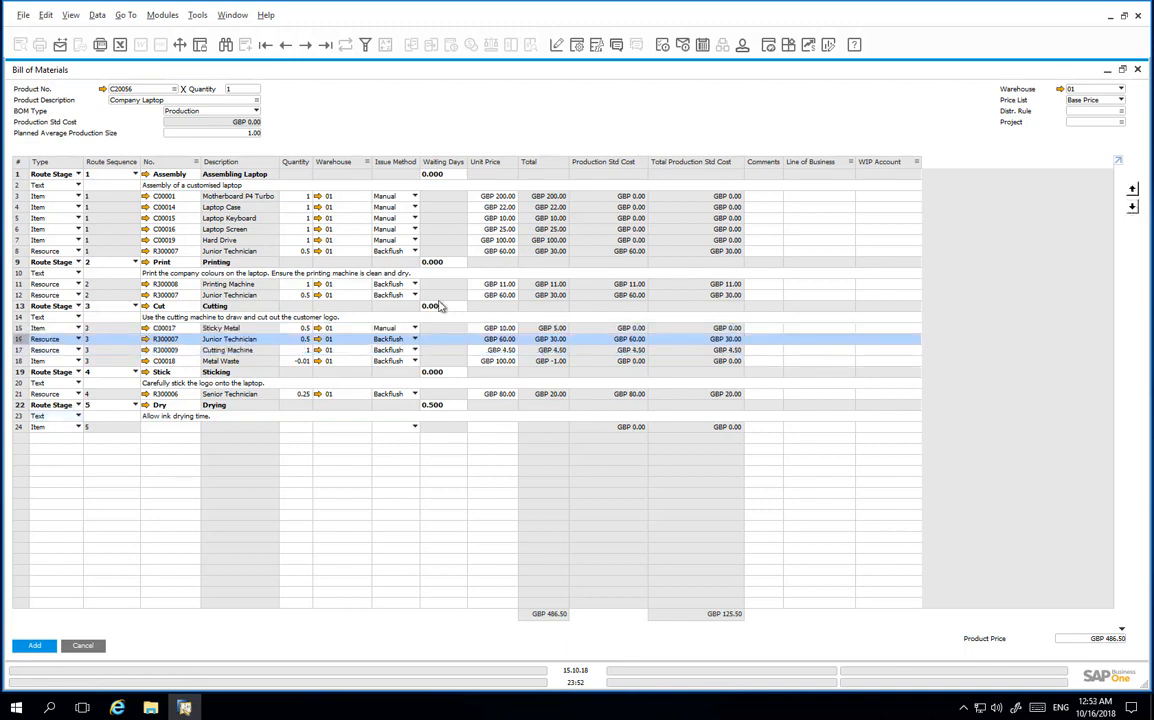
- Highlight the Cut stage's component rows and the Stick stage row, and add the Company Laptop bill of materials to the system
left_click_drag(18, 316, 17, 369)
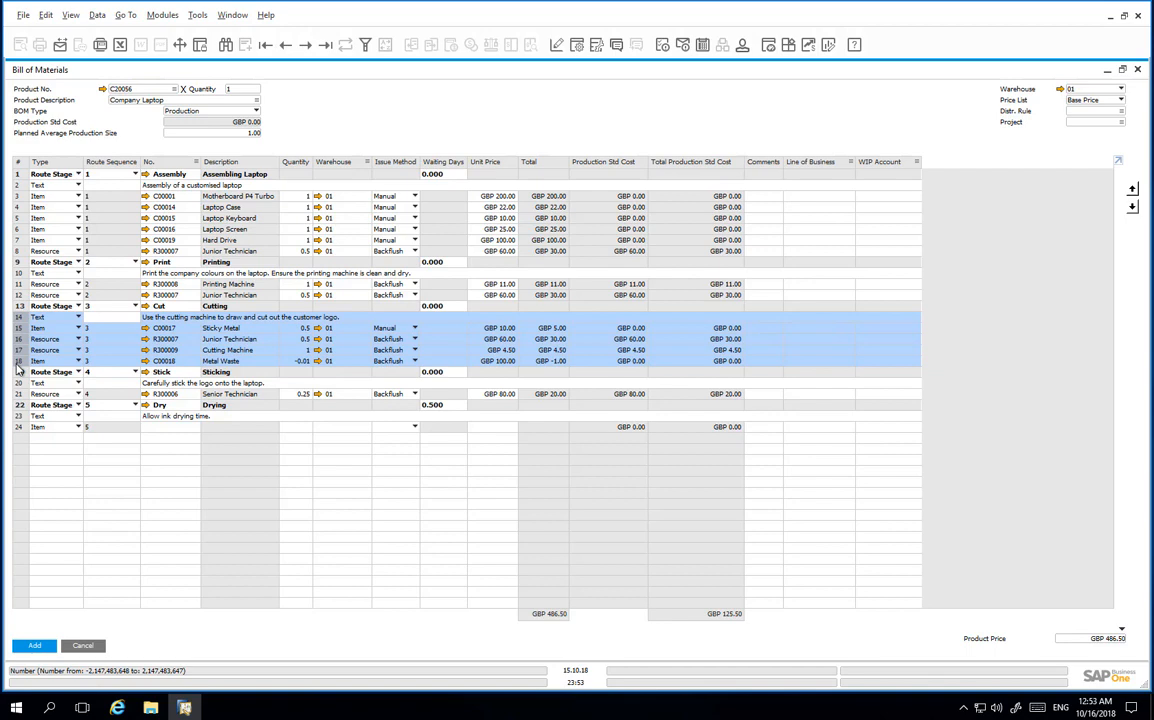
left_click(18, 372)
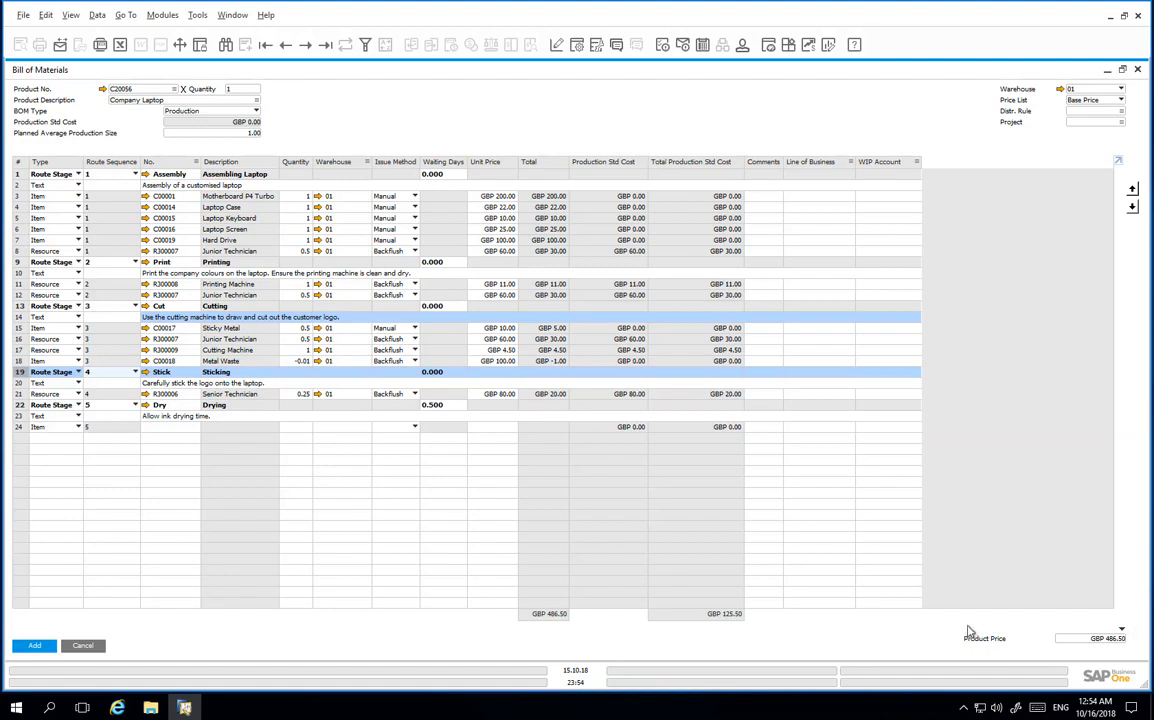
left_click(35, 646)
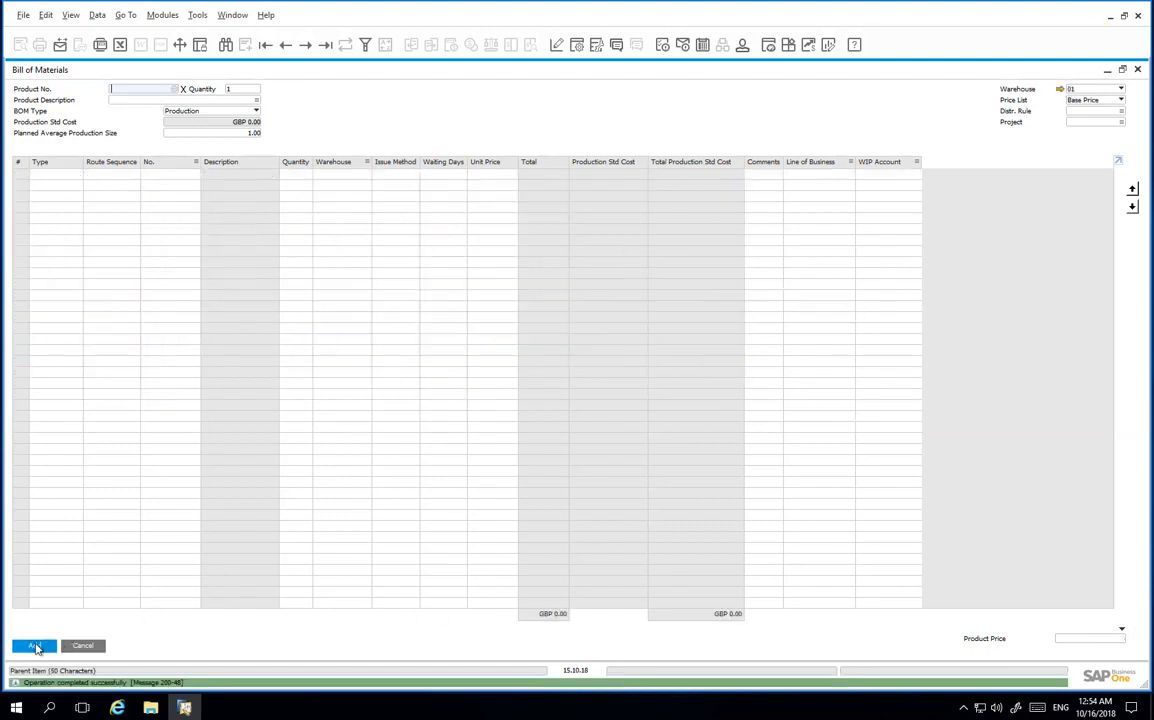